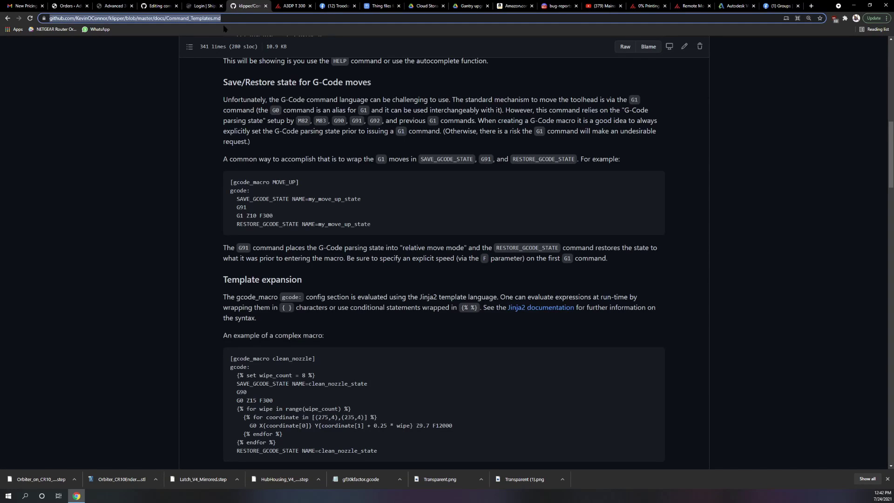
scroll(114, 70, up, 9)
text(w)
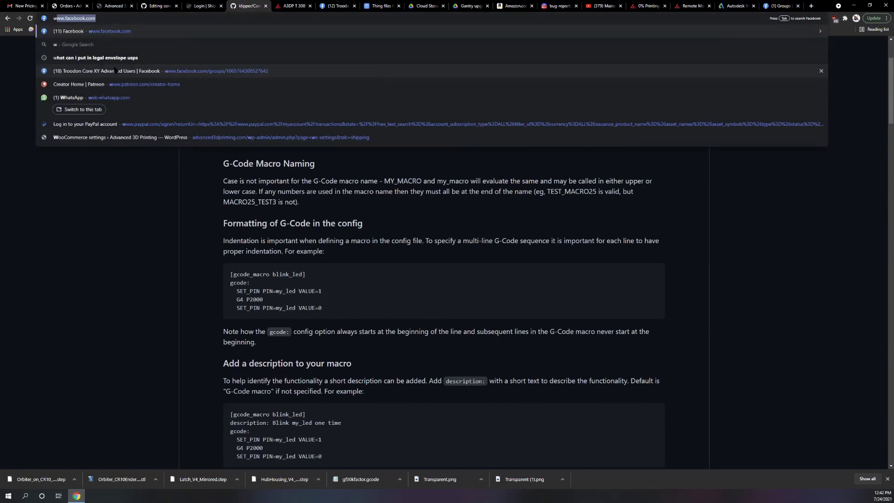
text(ww.github)
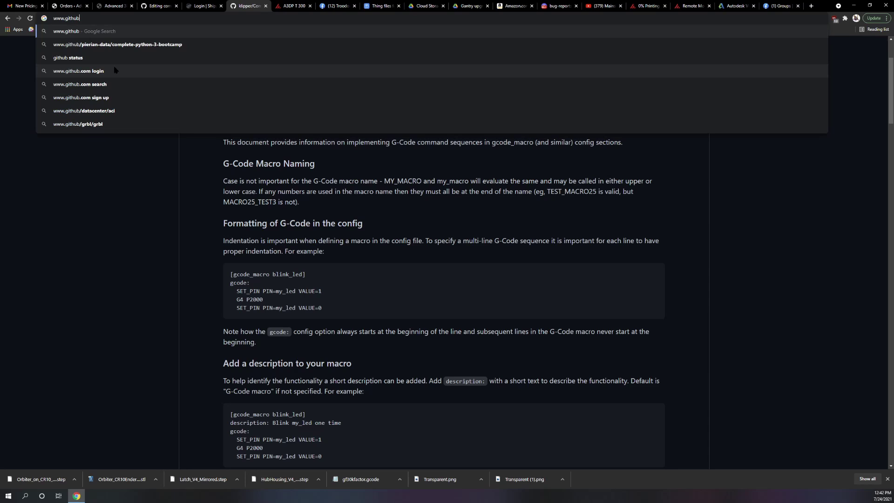
text(.com)
key(Return)
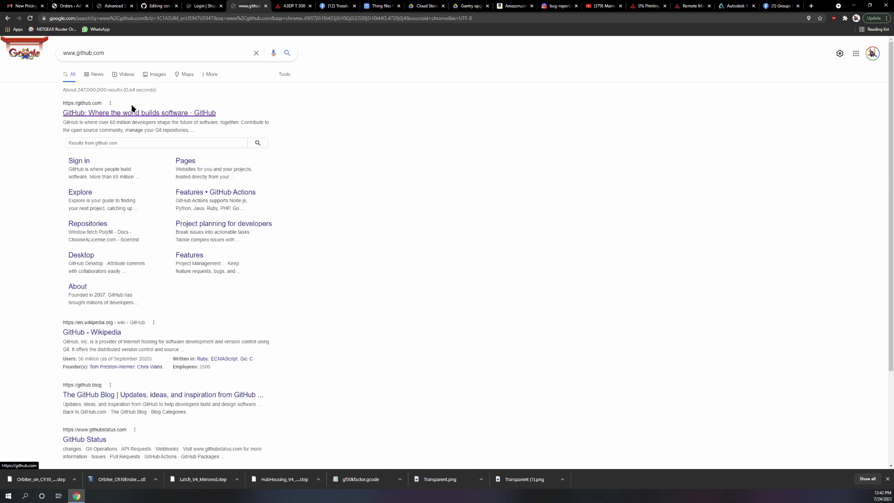
Step: Go to GitHub and search it for 'superslicer'
click(132, 115)
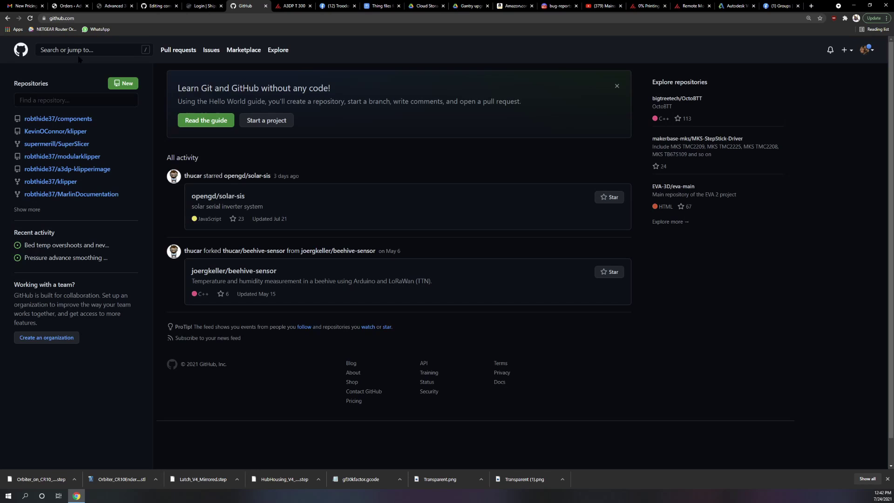
click(75, 50)
text(sup)
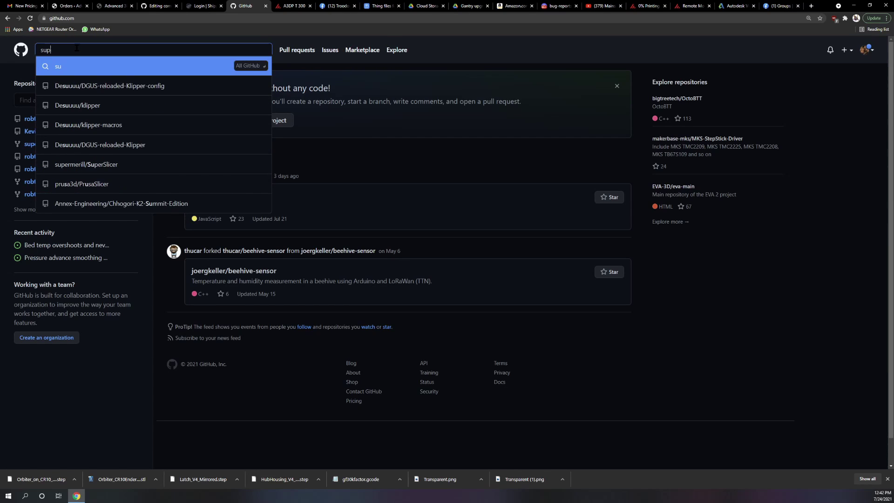
text(erslicer)
key(Return)
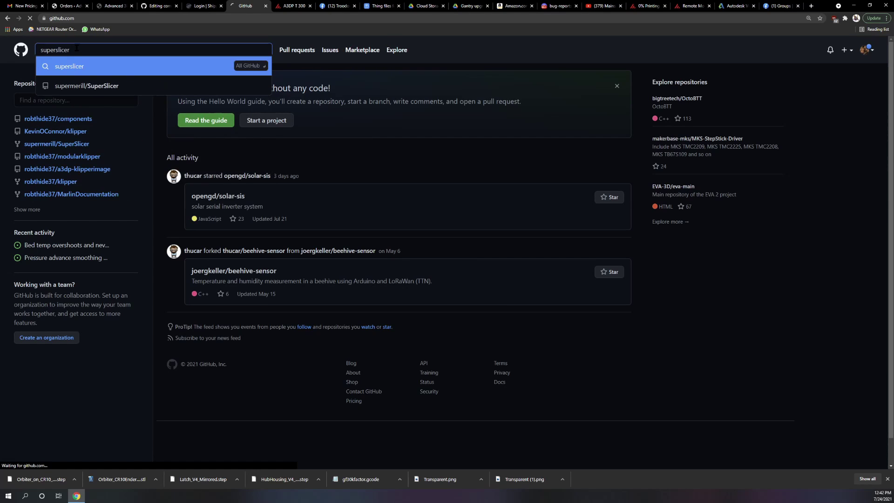
Step: Open the supermerill/SuperSlicer repository and view its Releases page
click(77, 48)
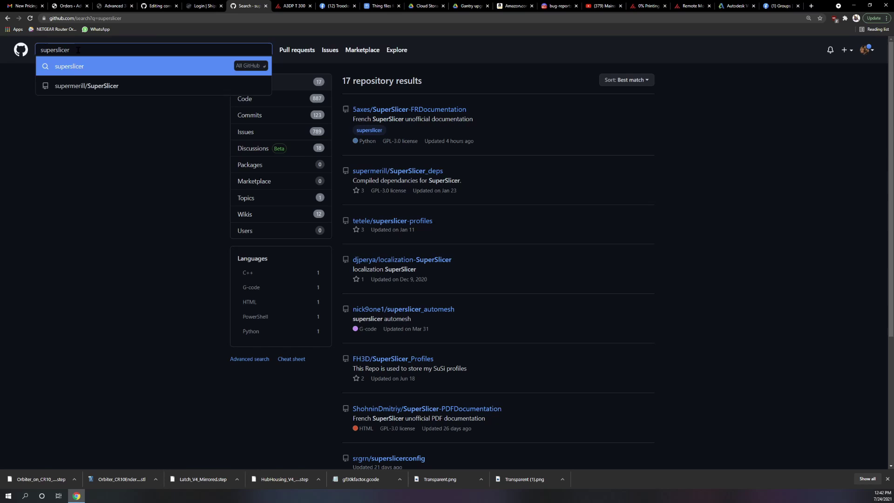
click(105, 89)
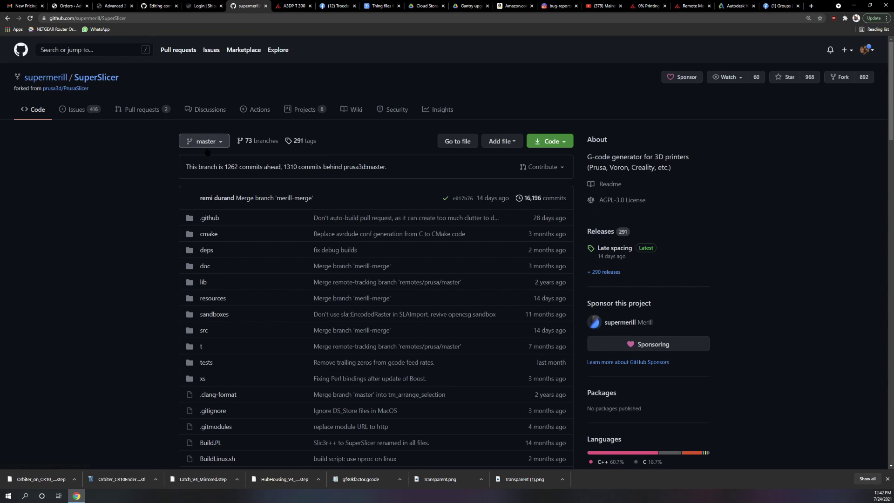
scroll(259, 265, down, 10)
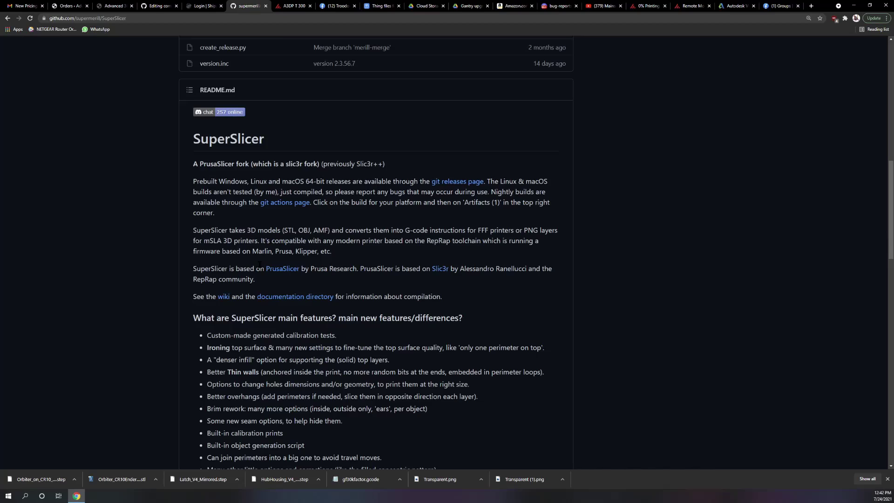
click(453, 182)
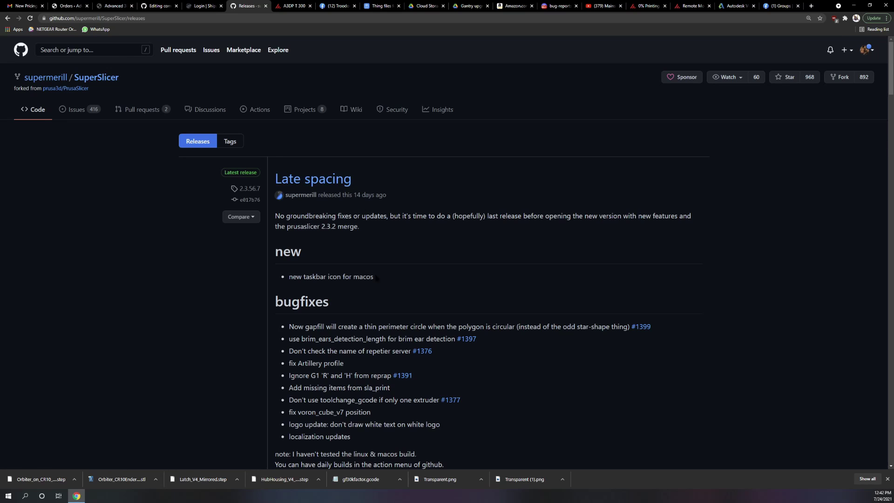
Step: Download the nightly_win64 artifact from the latest Nightly windows x64 run (#439) in Actions
click(8, 19)
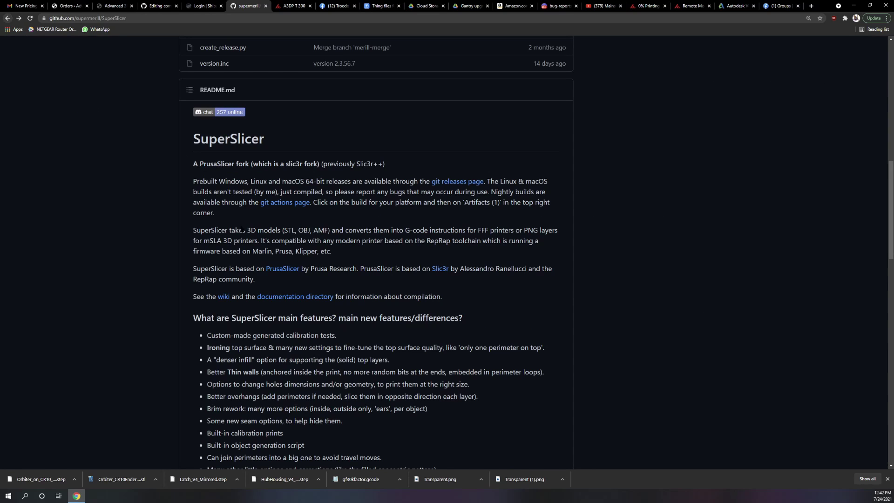
click(285, 207)
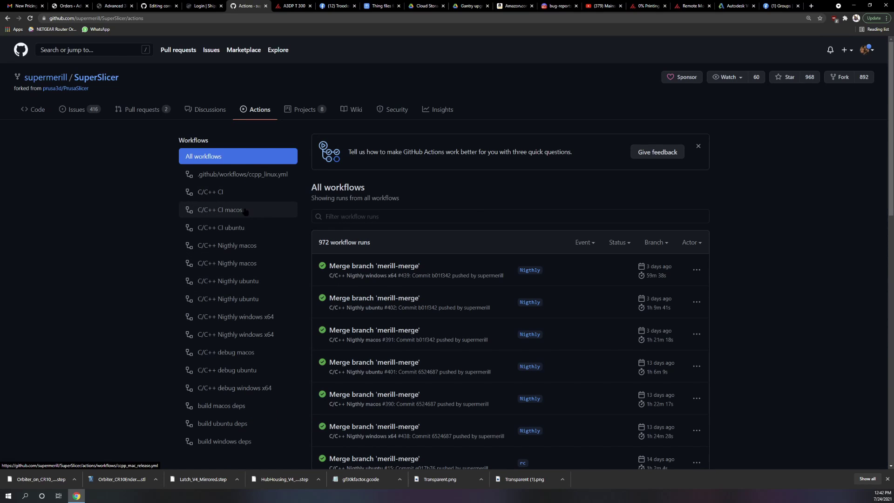
scroll(394, 292, down, 1)
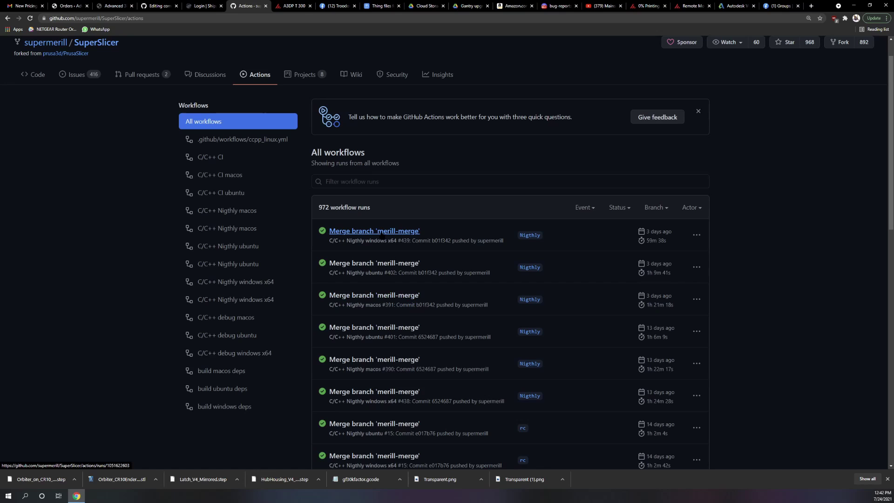
click(381, 233)
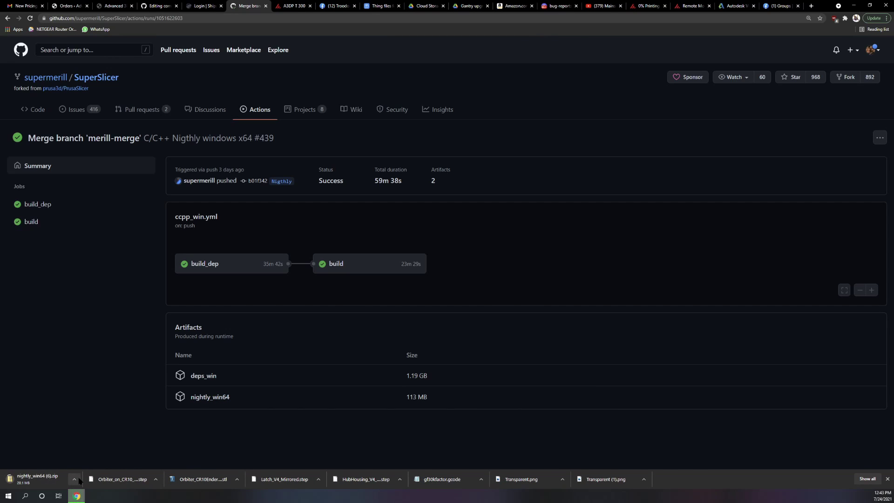
click(74, 480)
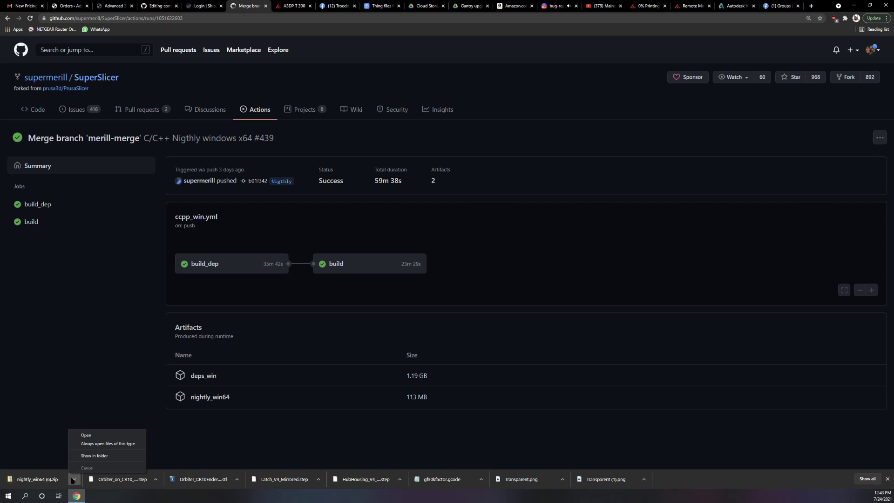
Step: Open nightly_win64 (6).zip in 7-Zip and extract it into the Downloads folder
click(84, 456)
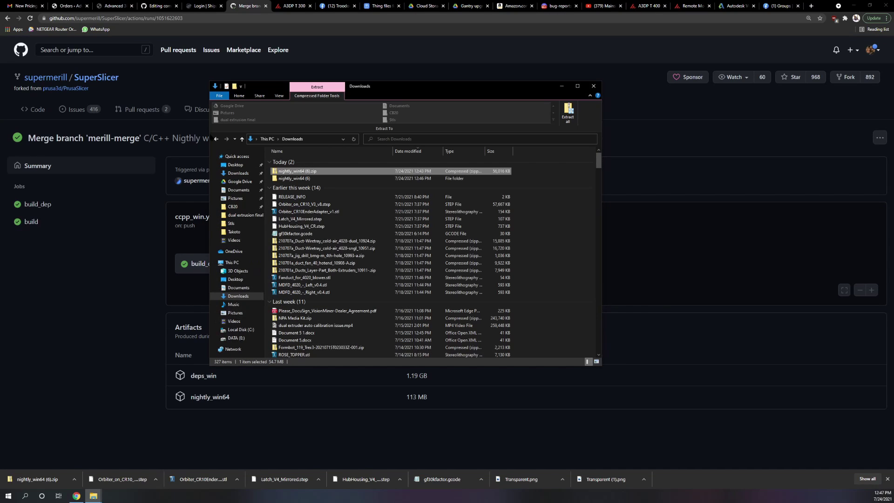
right_click(291, 171)
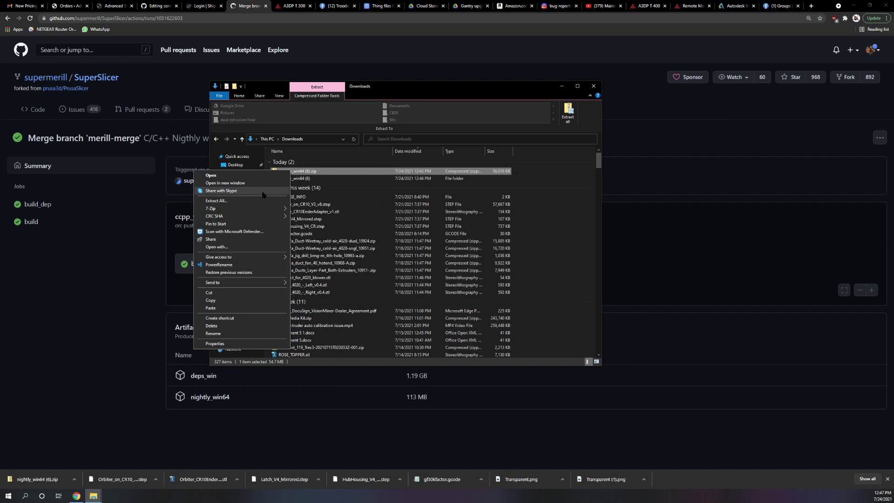
mouse_move(275, 209)
click(333, 210)
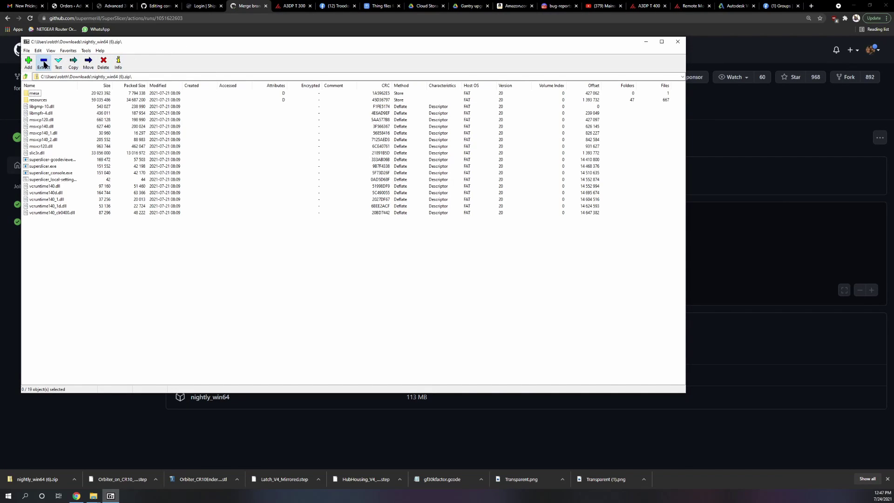
click(43, 63)
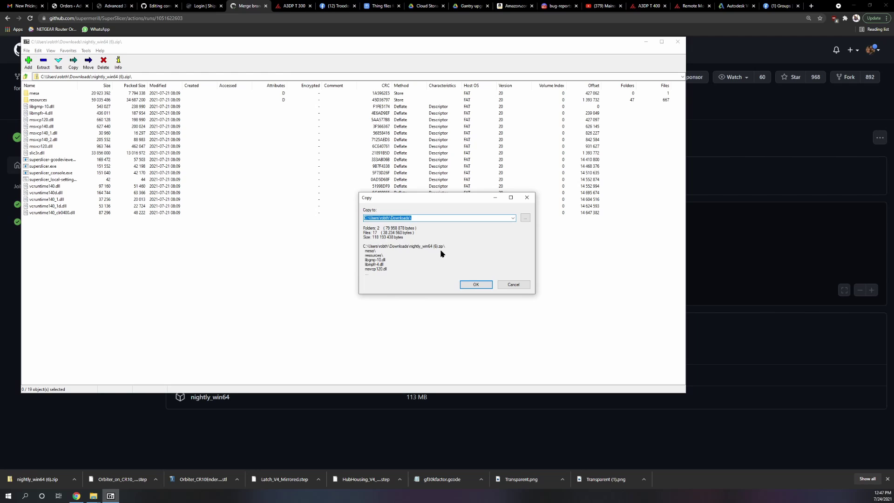
click(475, 284)
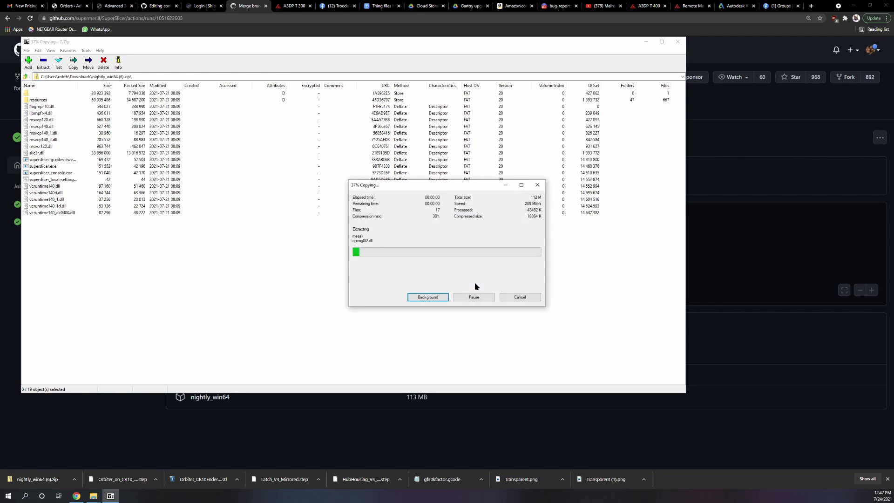
Step: Copy all 19 extracted files from the nightly_win64 (6) folder
click(677, 41)
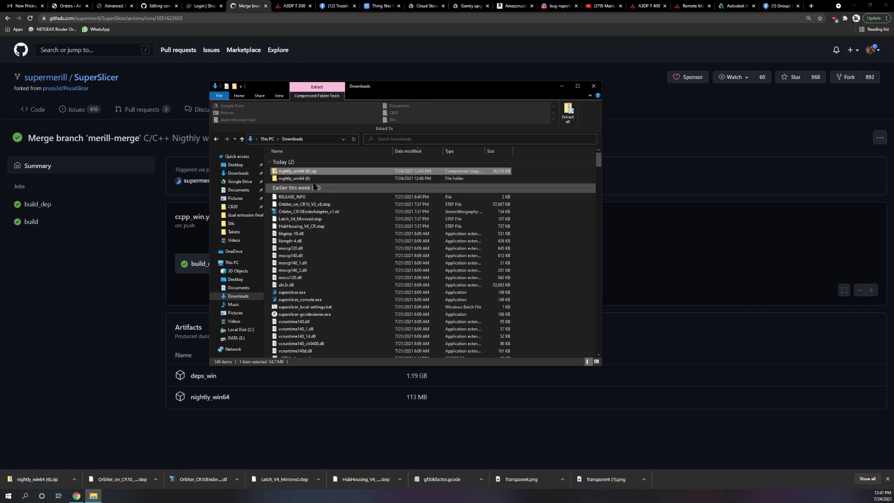
click(289, 179)
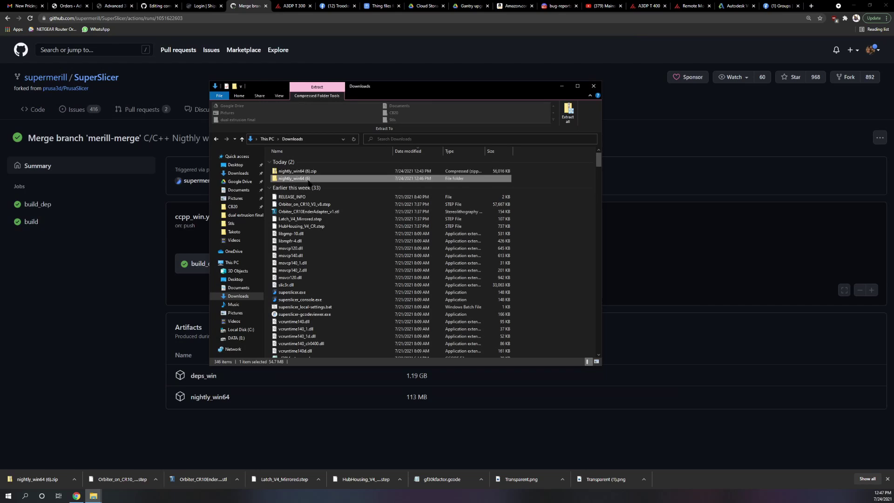
double_click(290, 179)
drag(309, 321, 274, 152)
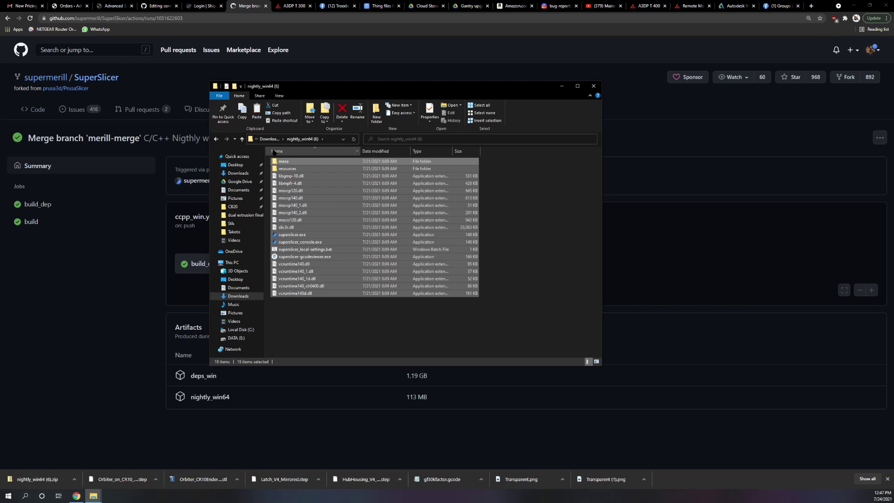
key(ctrl+c)
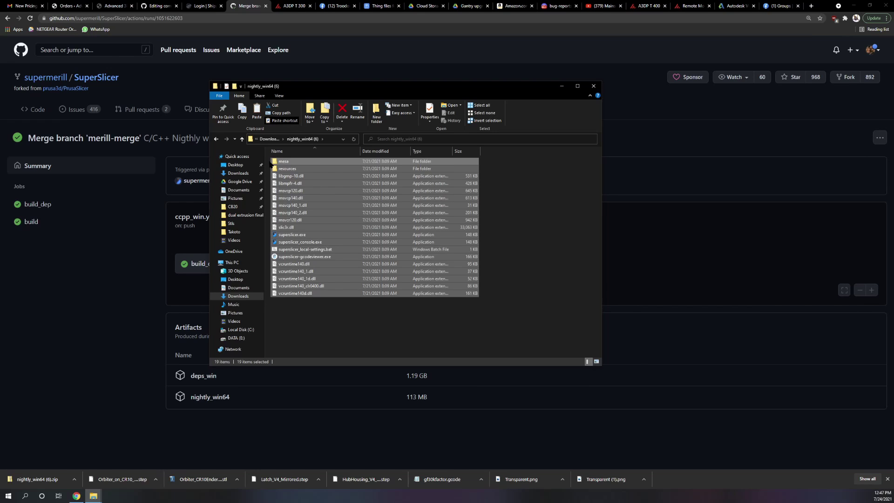
Step: Create a new folder named SuperSlicer inside C:\Program Files
click(238, 329)
click(291, 205)
double_click(291, 205)
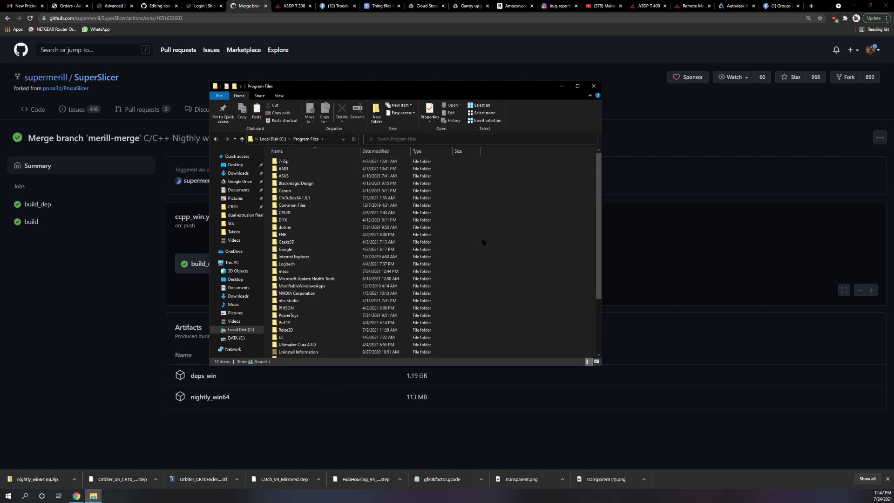
right_click(400, 240)
mouse_move(449, 319)
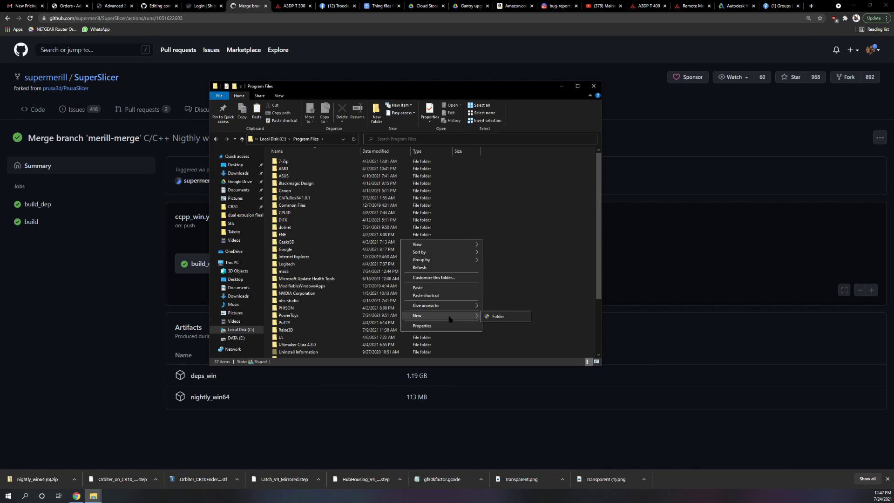
click(506, 317)
text(S)
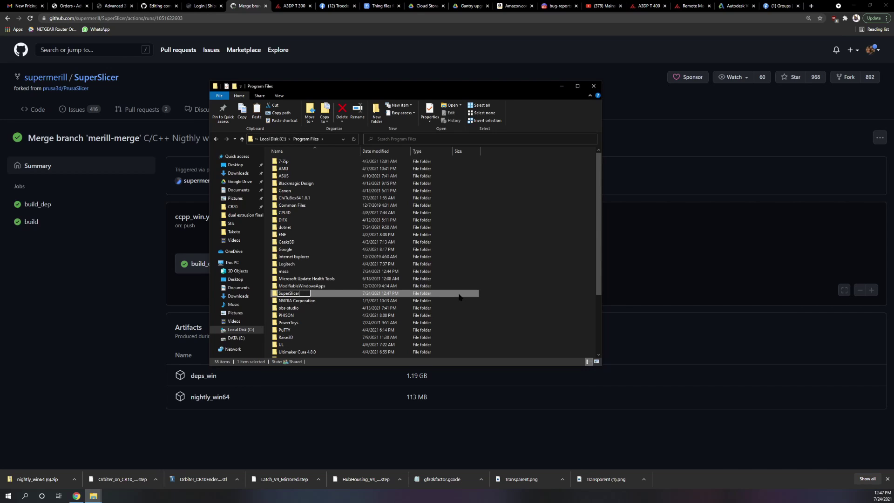
text(uperSlicer)
click(518, 303)
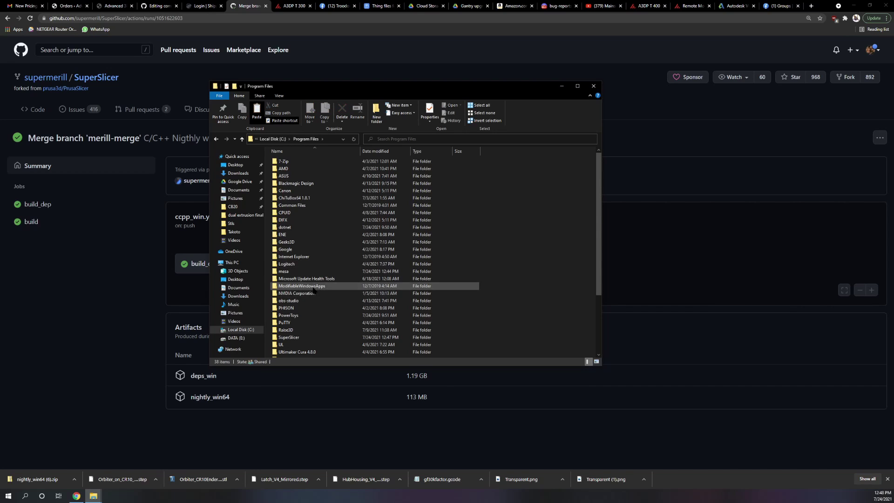
scroll(313, 290, down, 4)
Step: Paste the build files into the SuperSlicer folder with administrator permission, then return to Program Files
double_click(291, 259)
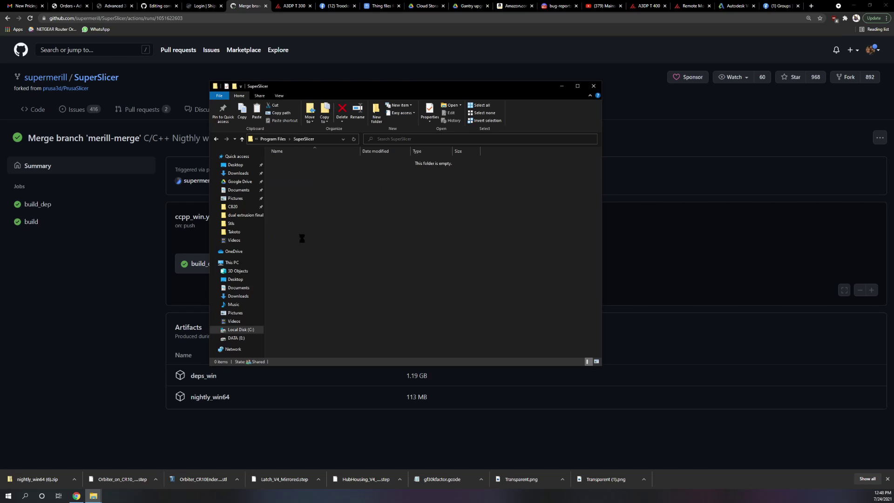
right_click(302, 238)
click(298, 259)
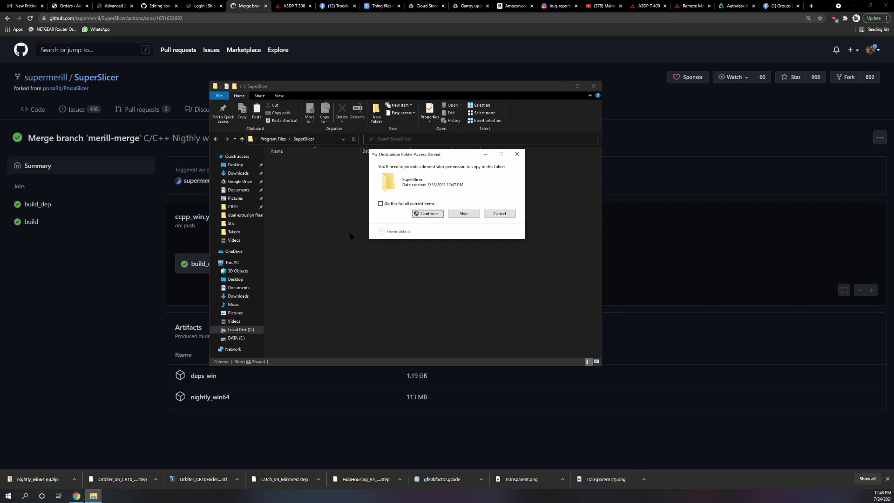
click(435, 215)
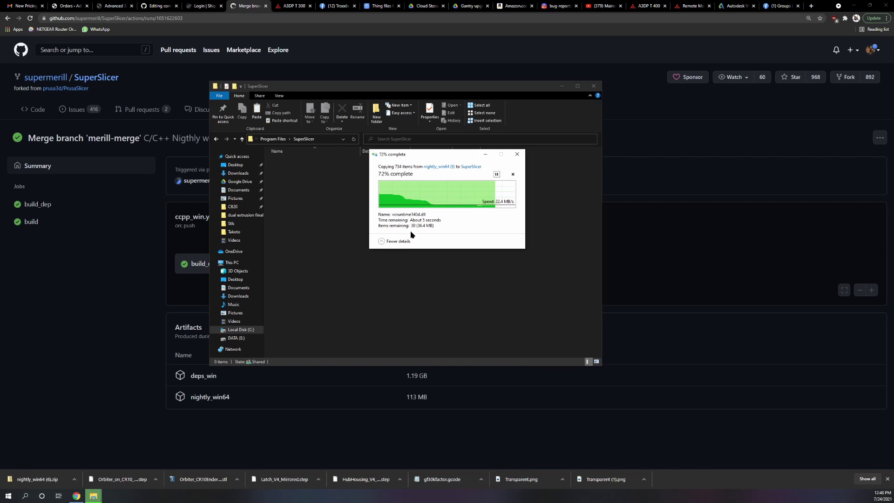
click(324, 326)
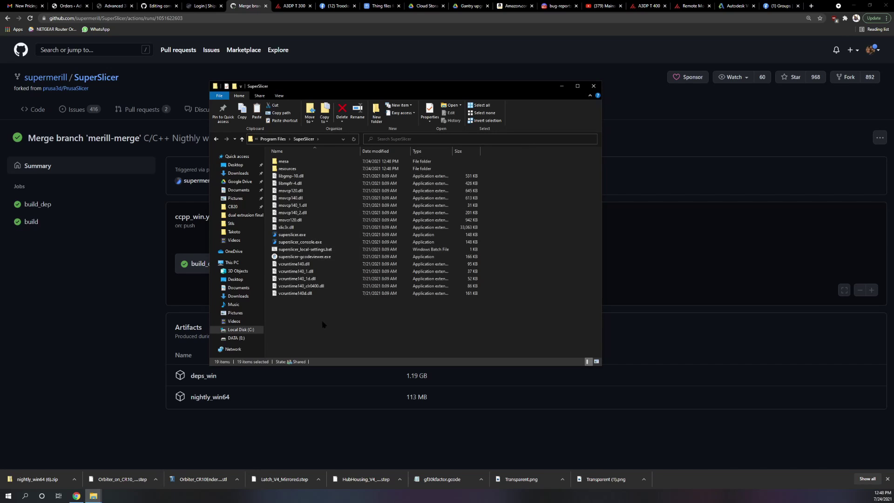
click(242, 139)
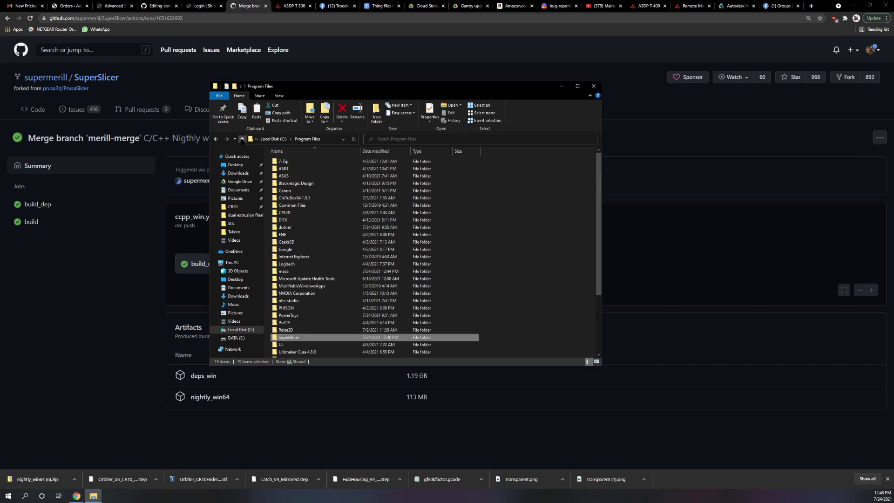
Step: Create a desktop shortcut to superslicer.exe from the SuperSlicer folder
click(93, 495)
click(122, 465)
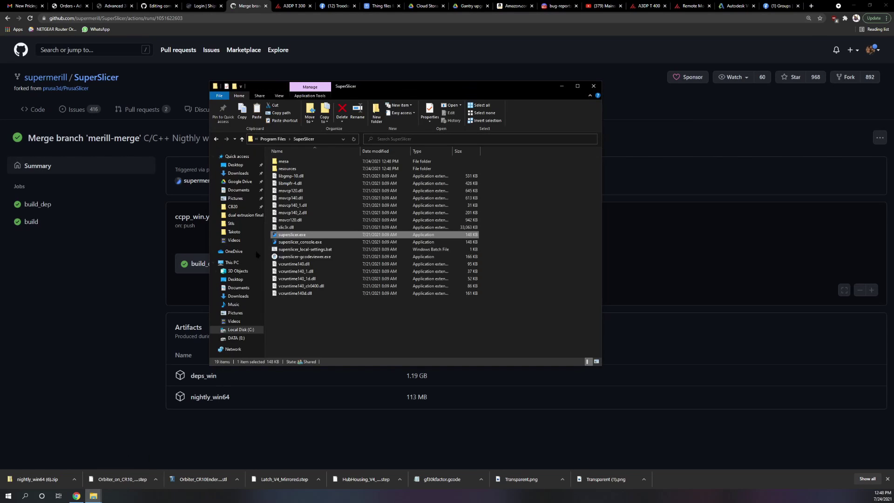
right_click(300, 236)
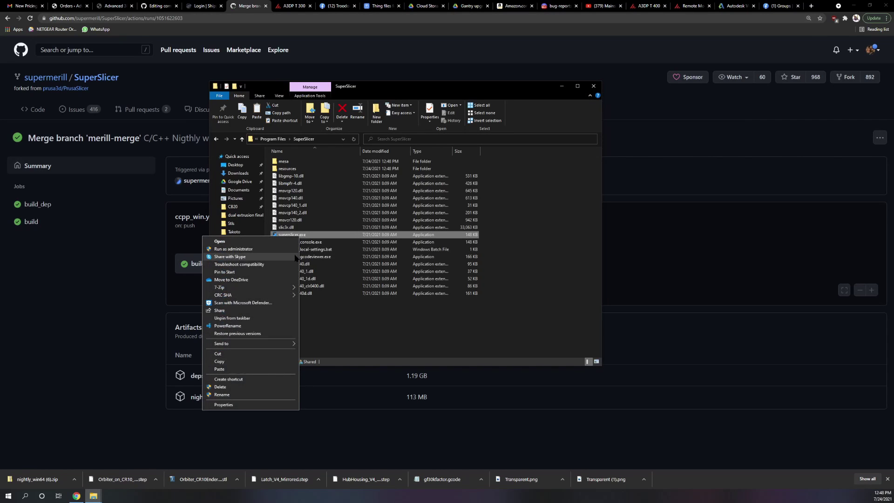
click(254, 380)
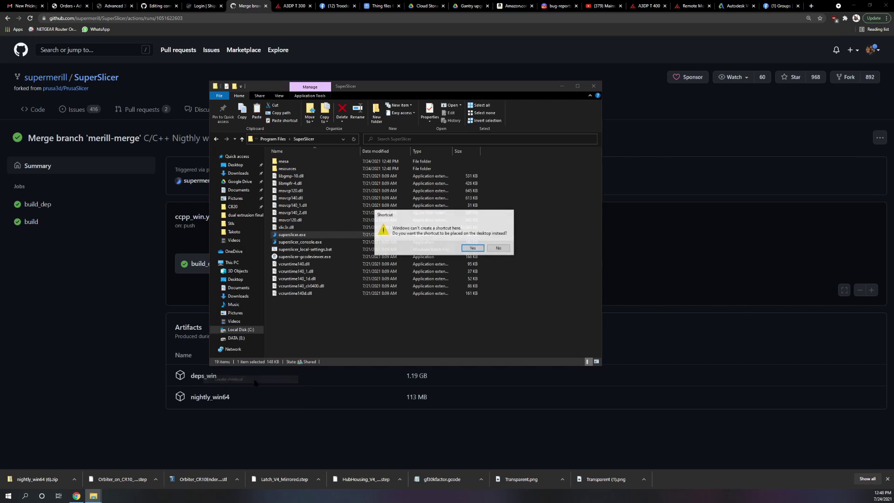
click(472, 249)
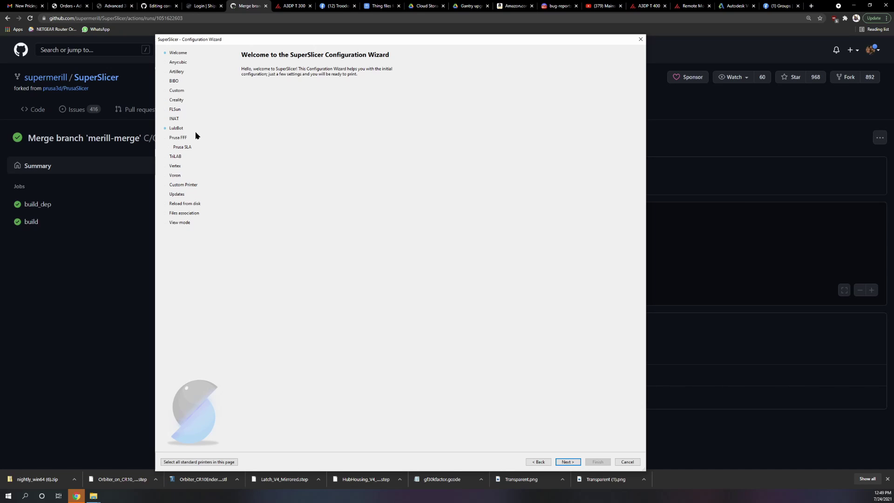
Step: Look at the Voron printer profiles, then cancel the Configuration Wizard
click(175, 176)
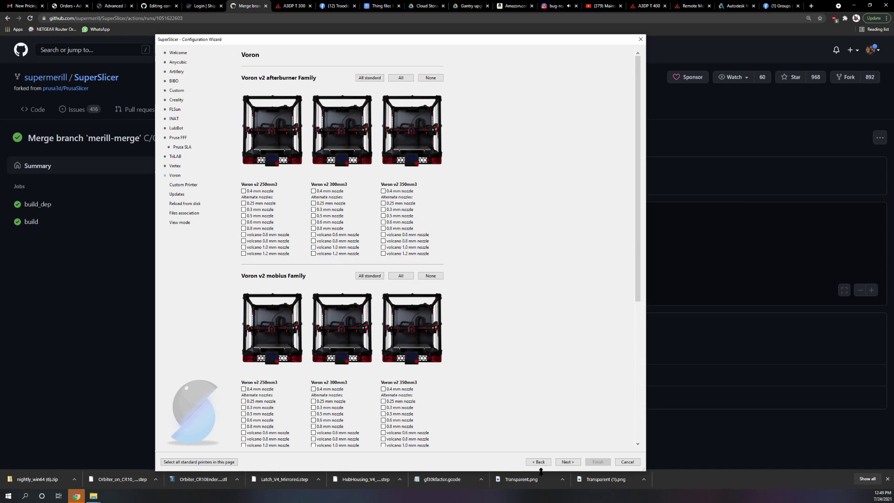
click(626, 462)
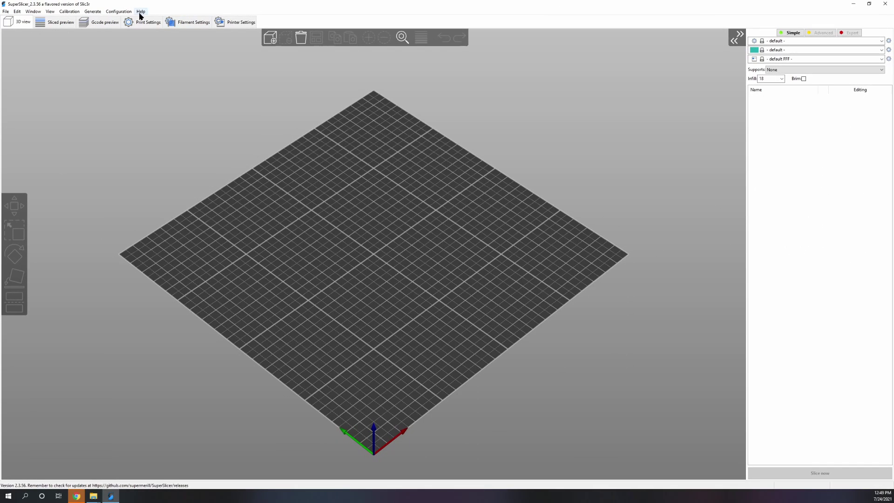
Step: Open SuperSlicer's configuration folder via Help > Show Configuration Folder
click(119, 11)
click(119, 12)
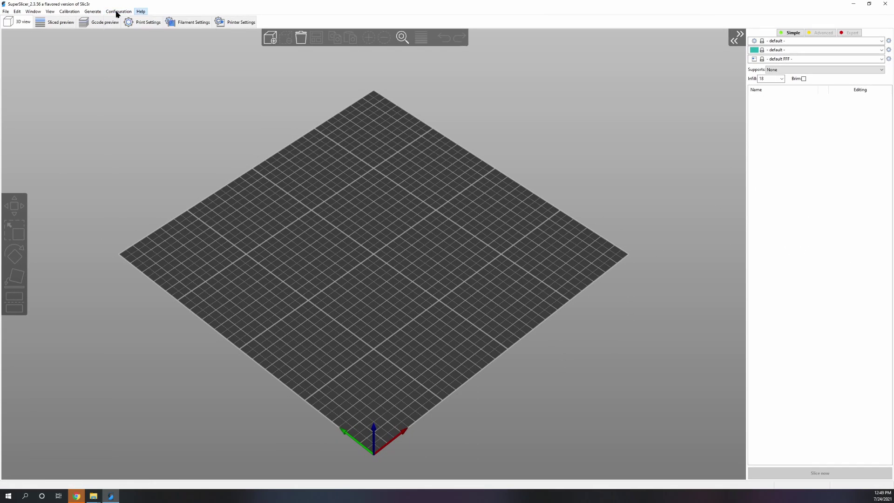
click(111, 9)
mouse_move(141, 11)
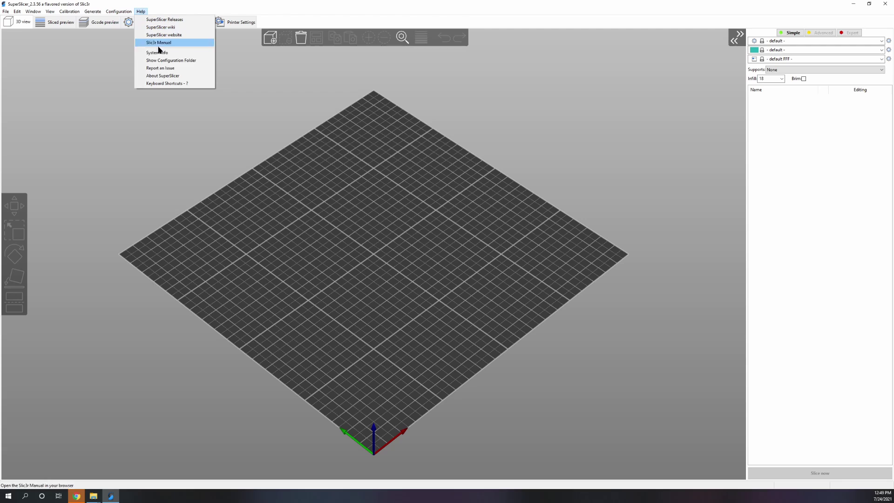
click(177, 61)
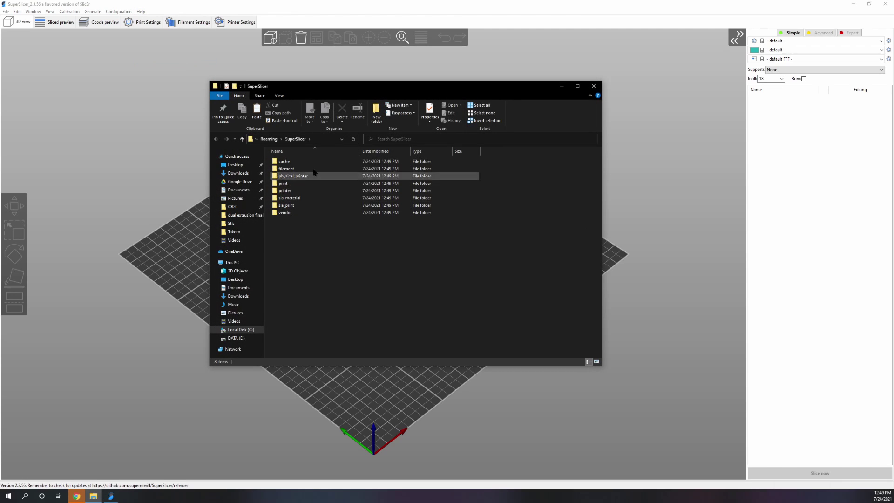
Step: Select all 13 saved items in Google Drive's Patreons > My superslicerfolder > SuperSlicer folder
mouse_move(92, 497)
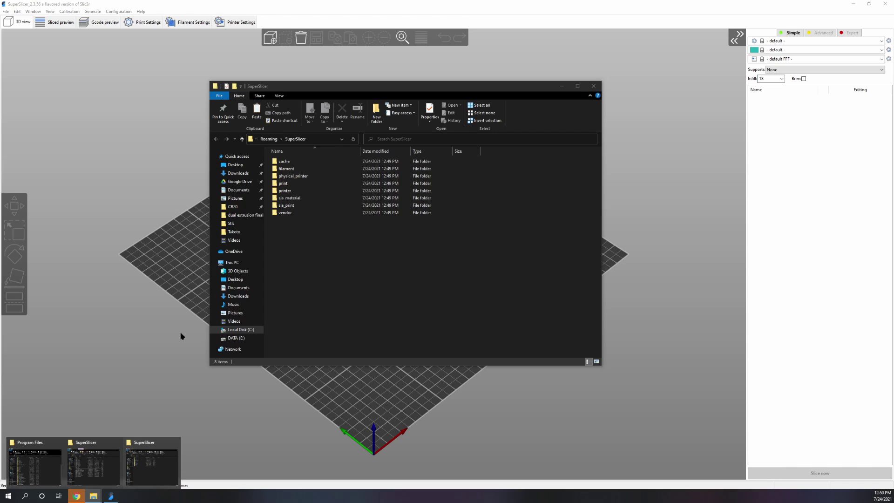
click(36, 445)
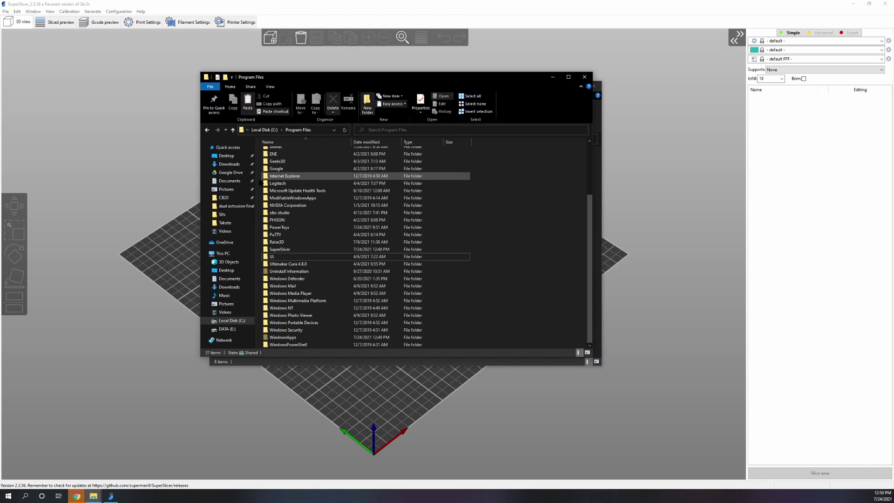
click(230, 172)
drag(350, 83, 560, 154)
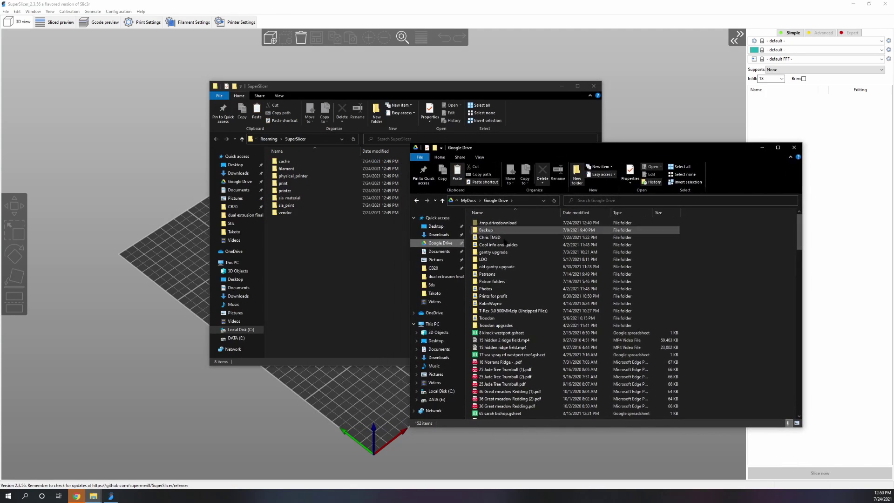
double_click(496, 276)
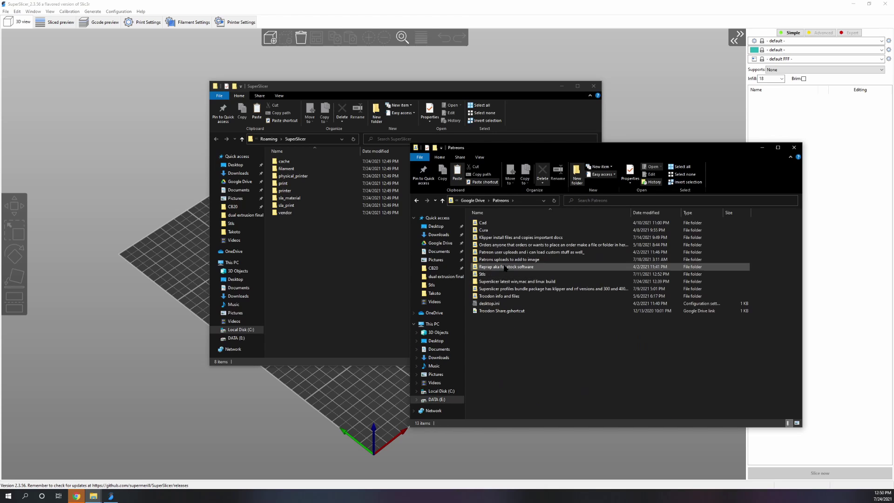
double_click(516, 282)
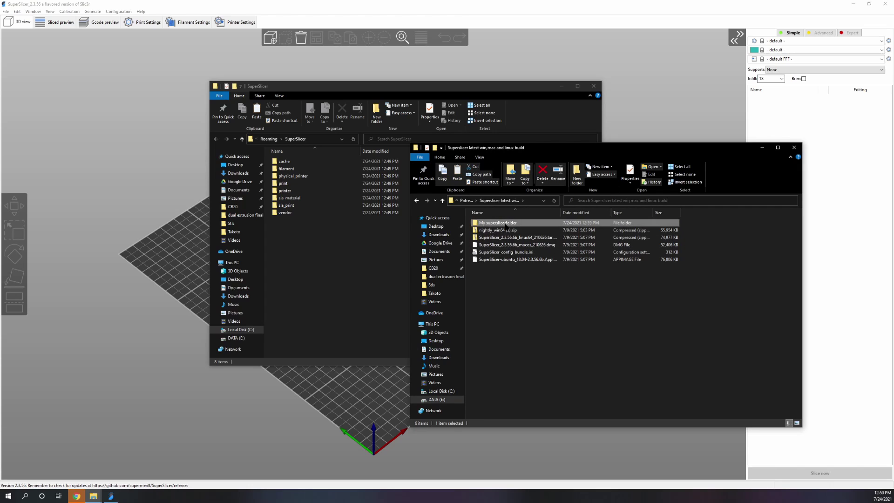
double_click(506, 224)
double_click(489, 224)
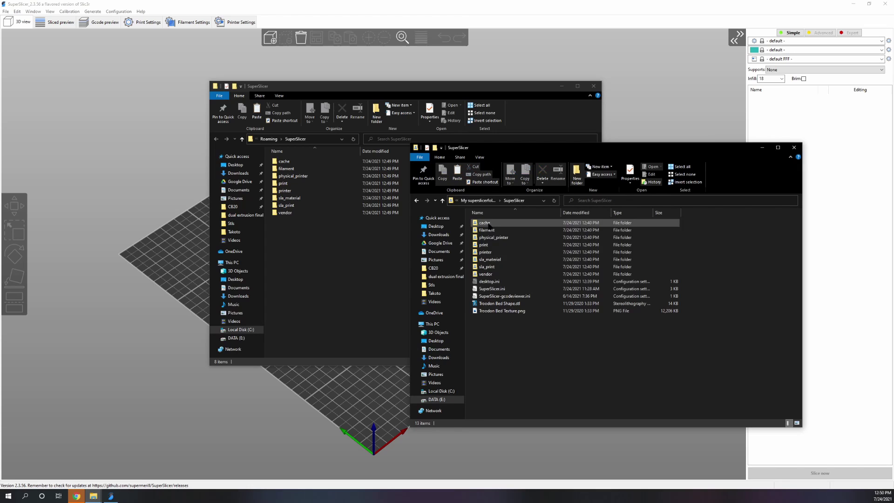
drag(515, 355, 478, 219)
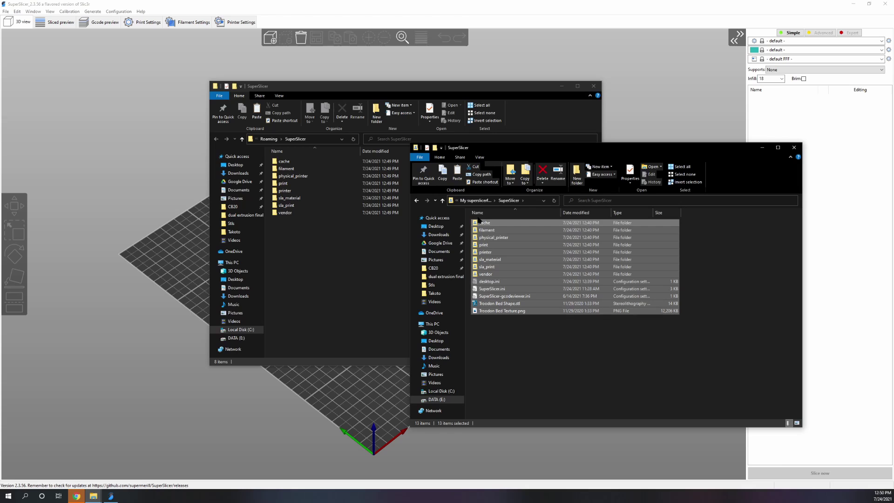
Step: Paste them into Roaming\SuperSlicer, replacing the existing files
click(293, 256)
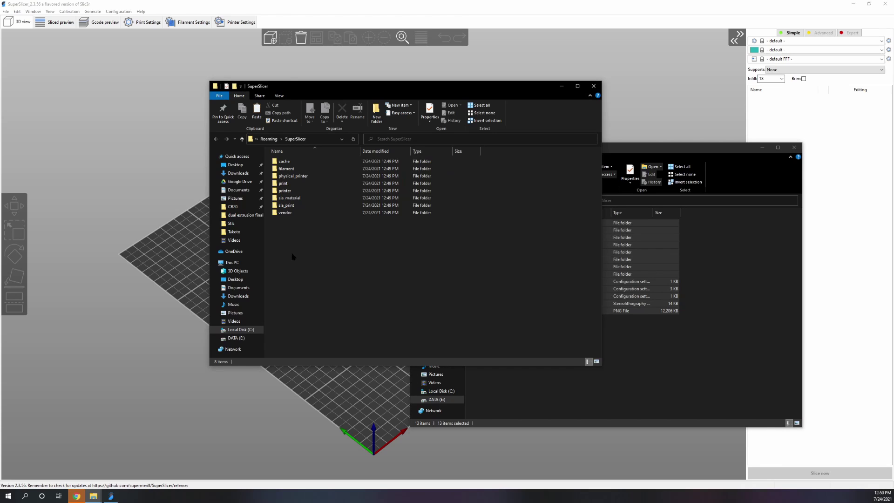
key(ctrl+v)
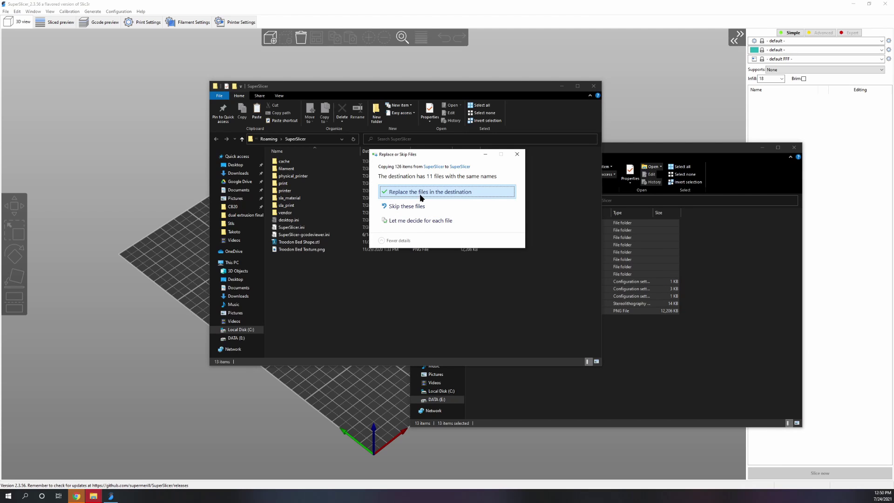
click(421, 193)
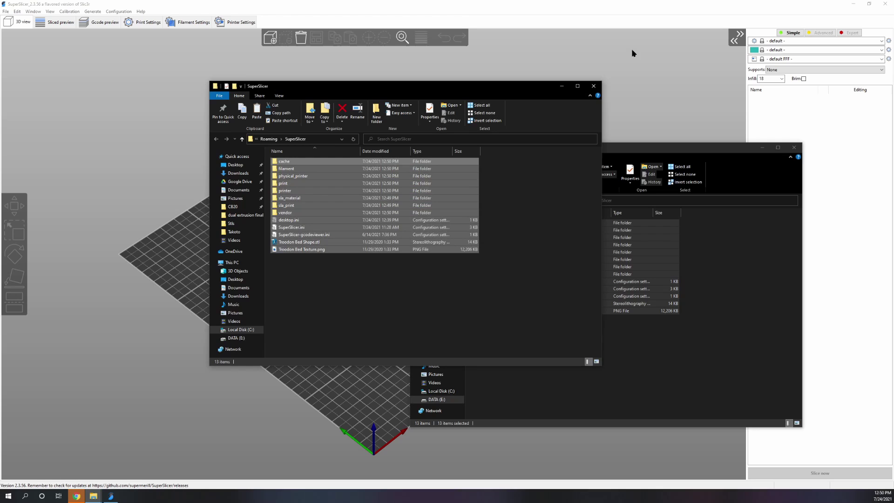
Step: Restart SuperSlicer and check the Troodon printers in the printer preset list
click(884, 4)
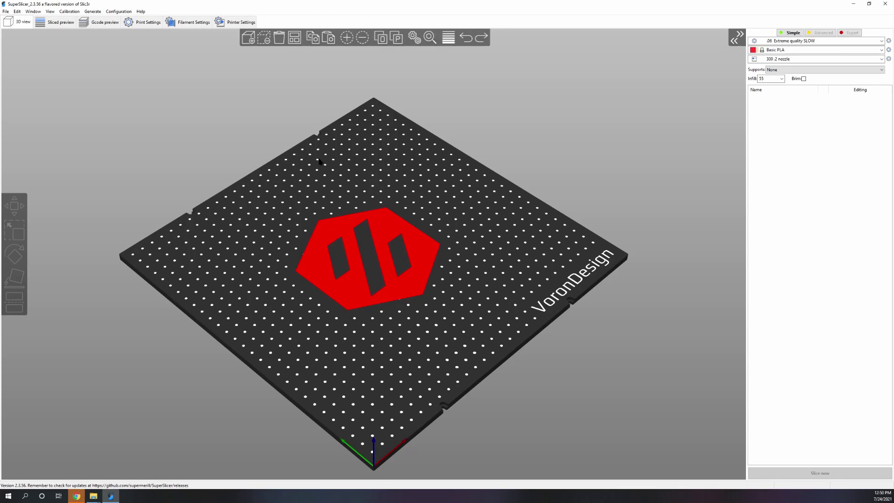
click(64, 24)
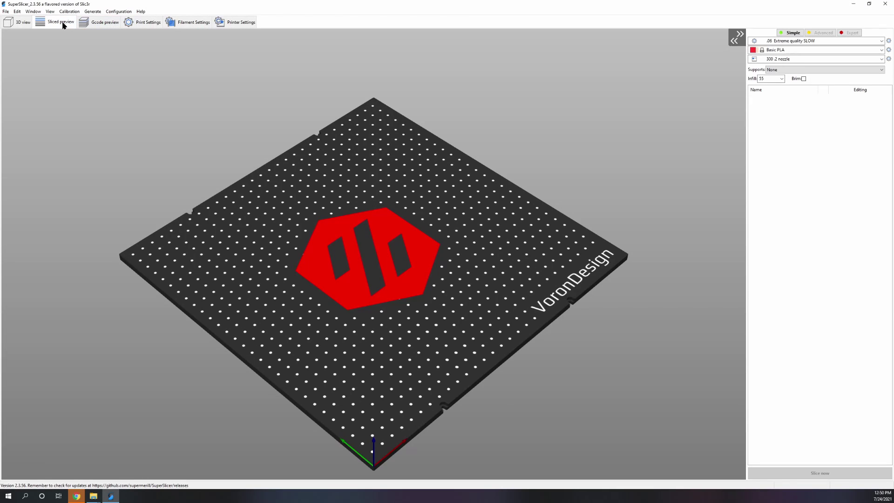
click(33, 22)
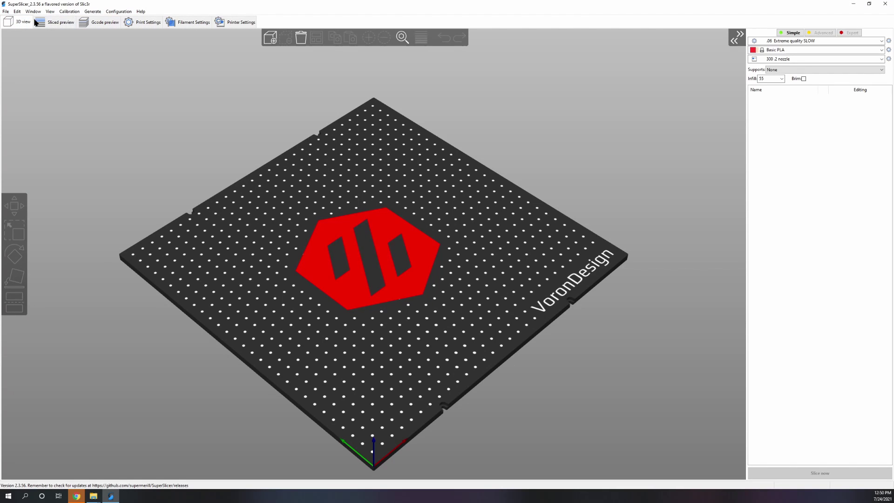
click(820, 60)
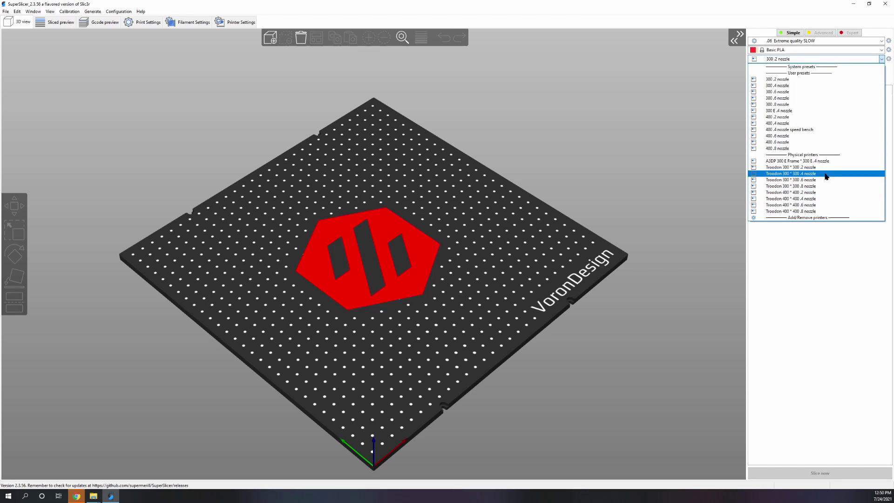
click(580, 95)
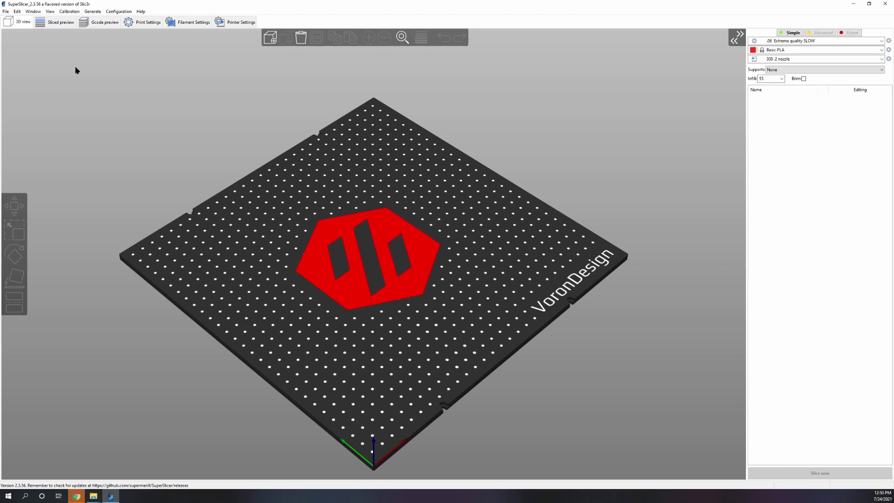
Step: Look through the preview, G-code preview, print, filament and printer settings tabs
click(54, 26)
click(96, 23)
click(142, 24)
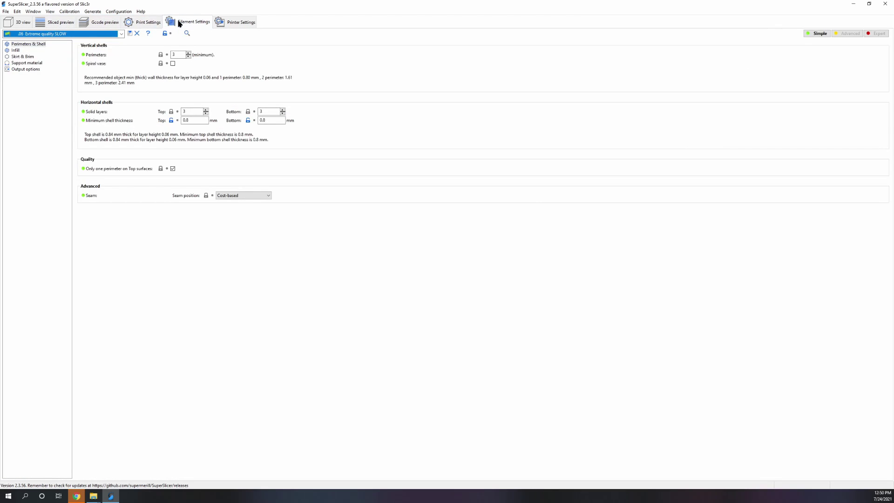
click(187, 22)
click(231, 22)
click(171, 23)
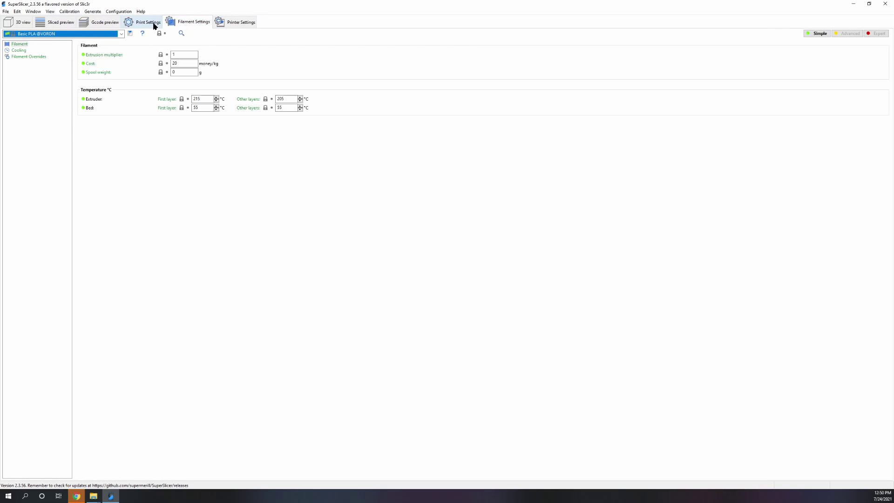
click(217, 23)
Step: Select the Troodon 300 * 300 .6 nozzle printer preset
click(19, 45)
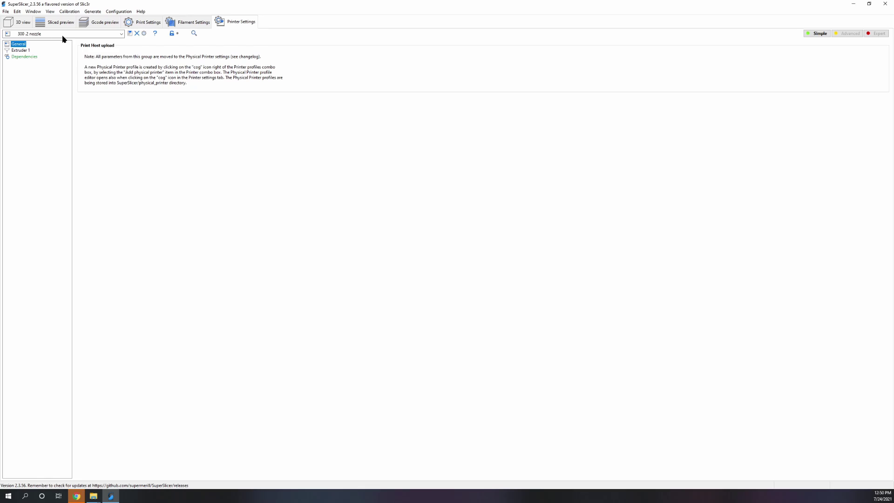
click(68, 34)
click(81, 155)
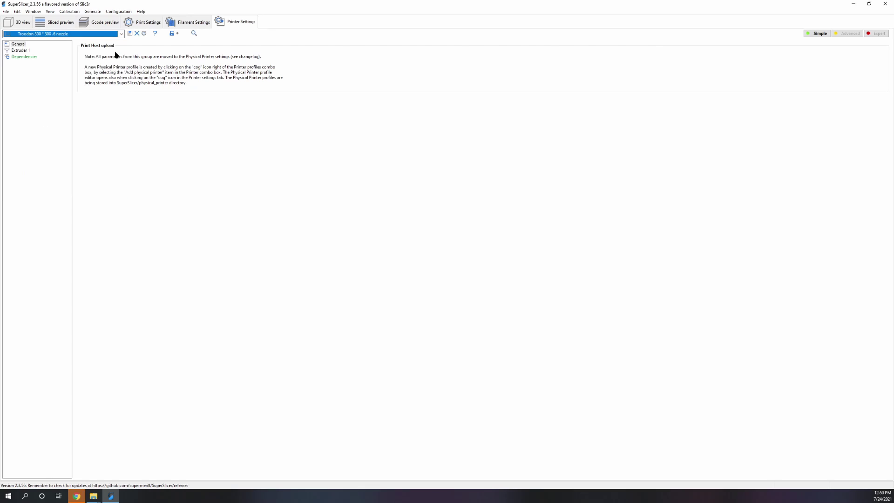
Step: Switch the configuration mode to Expert to show all settings
click(126, 12)
mouse_move(147, 64)
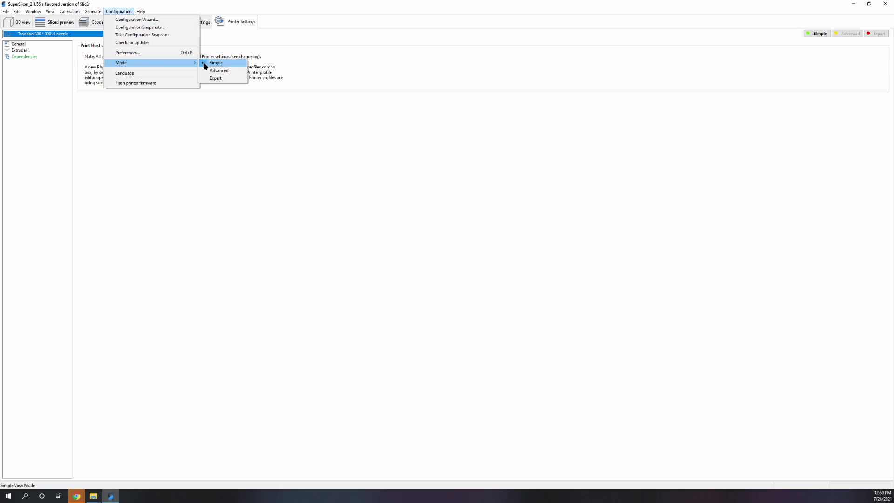
click(216, 79)
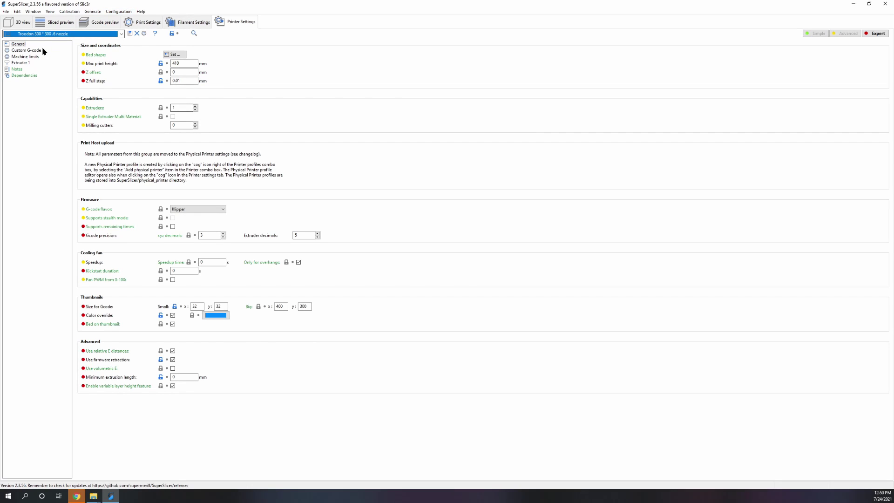
Step: Inspect the Physical Printer dialog's hostname, then cancel it without changes
click(144, 33)
double_click(447, 272)
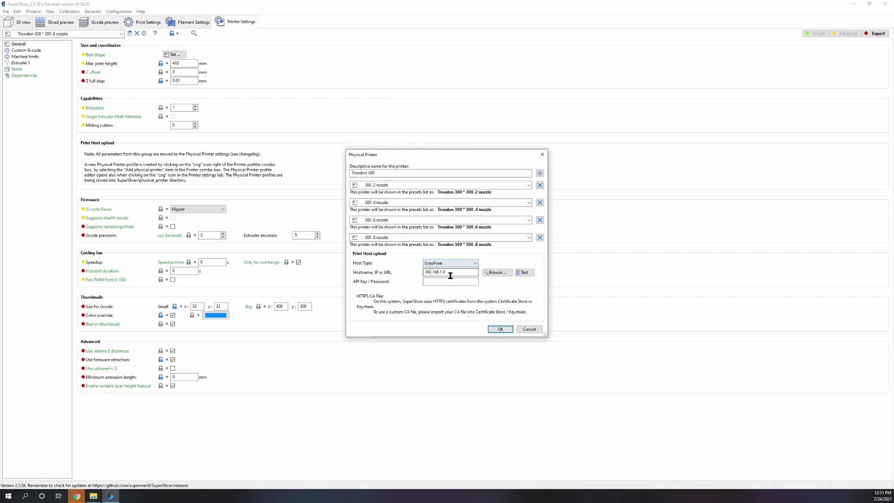
click(520, 329)
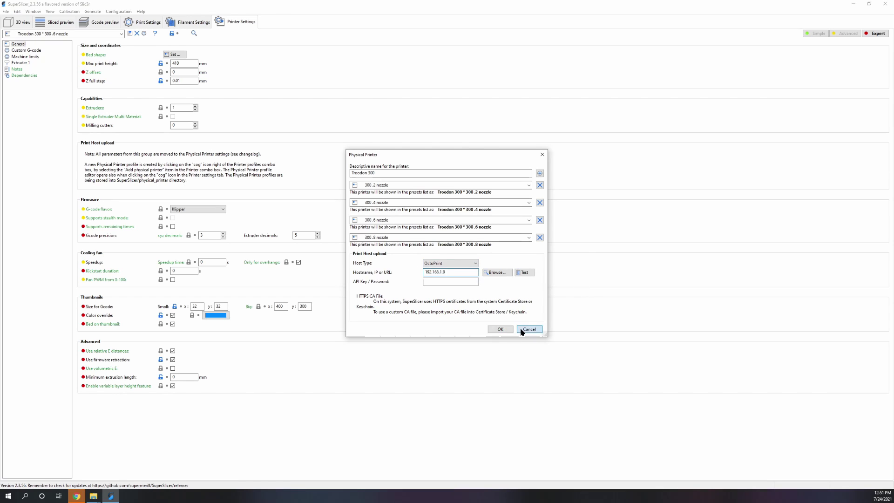
click(6, 11)
Step: Launch the Configuration Wizard, tick Custom 0.4 mm nozzle, and advance to Creality
mouse_move(88, 13)
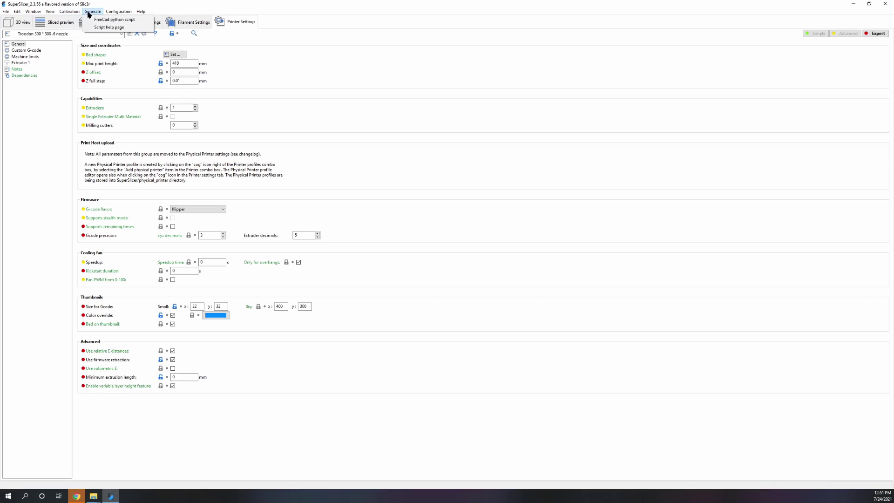
click(250, 61)
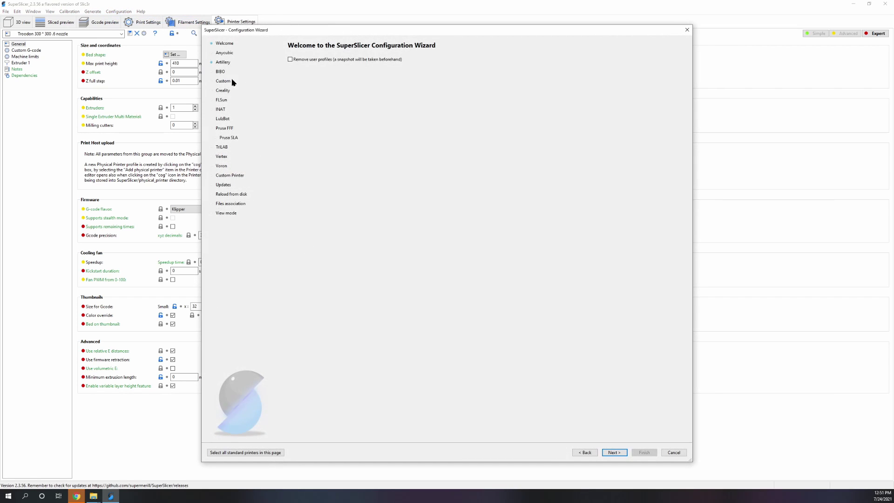
click(216, 82)
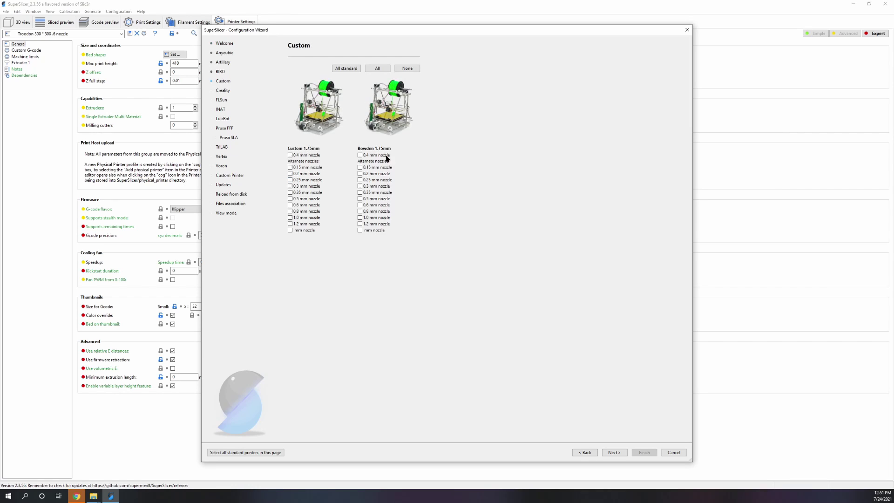
click(290, 155)
click(614, 452)
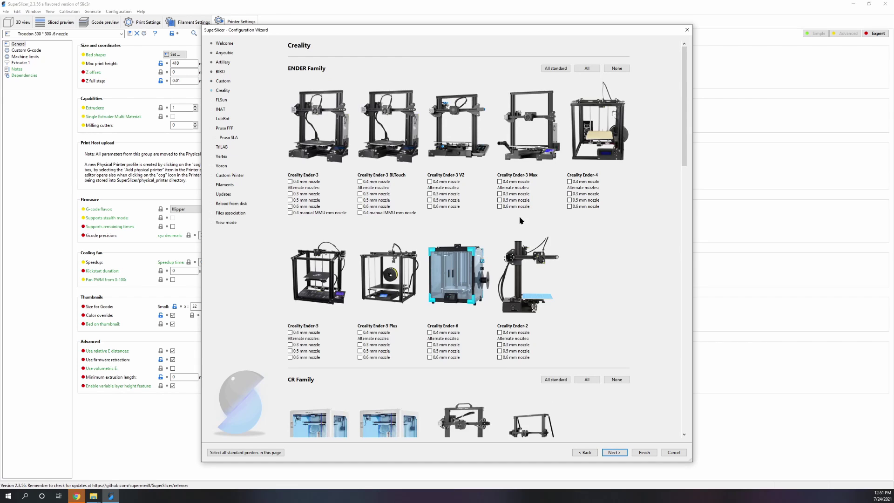
Step: Scroll the Creality printer list and tick CR-10 S Pro V2 0.4 mm nozzle
scroll(465, 363, down, 10)
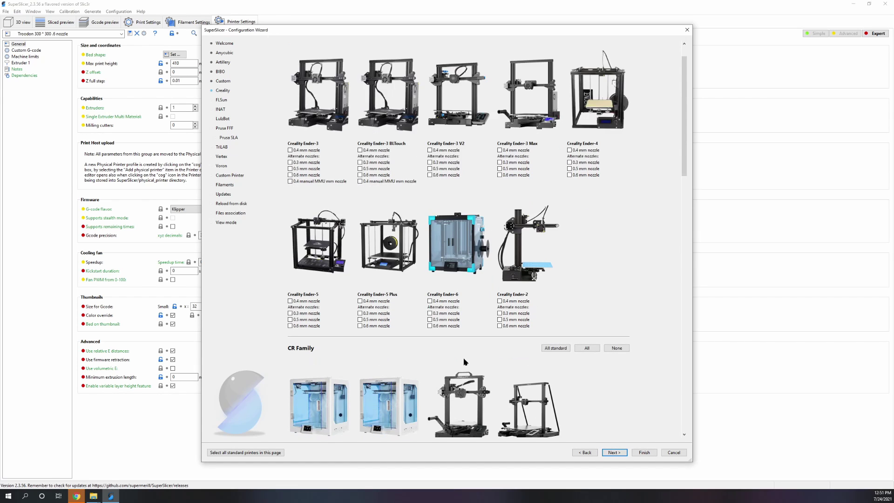
scroll(468, 361, down, 10)
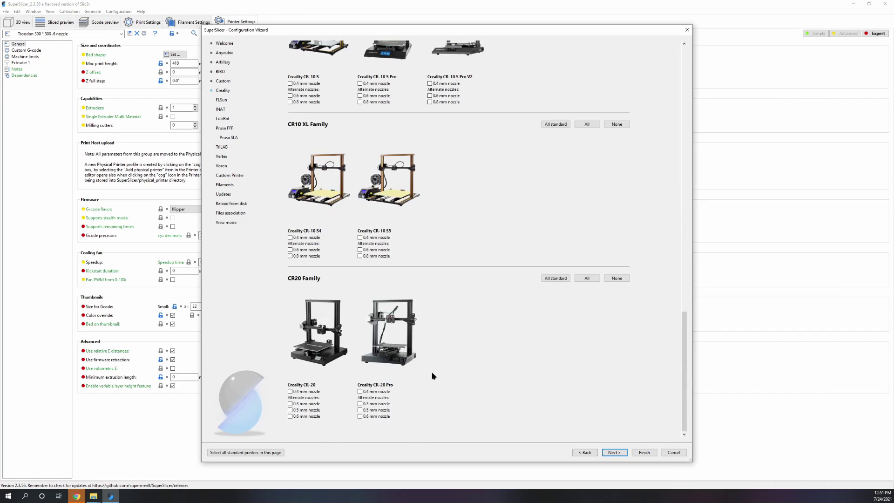
scroll(391, 315, up, 10)
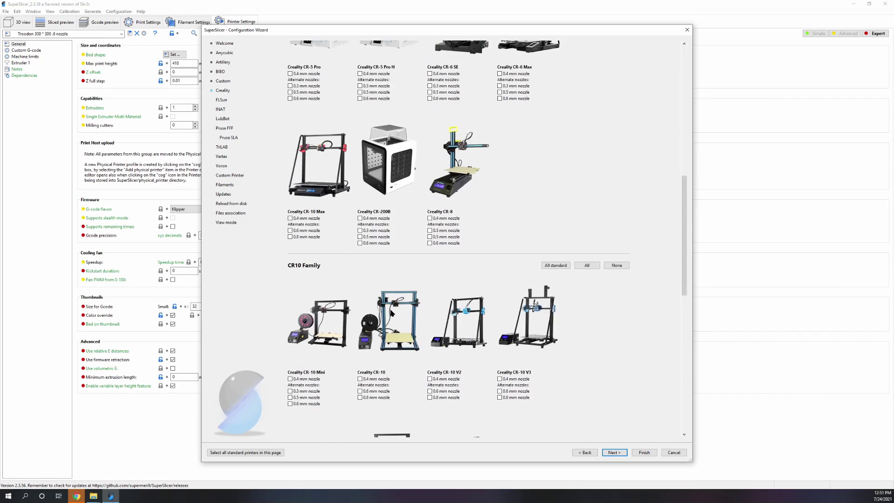
scroll(393, 311, up, 8)
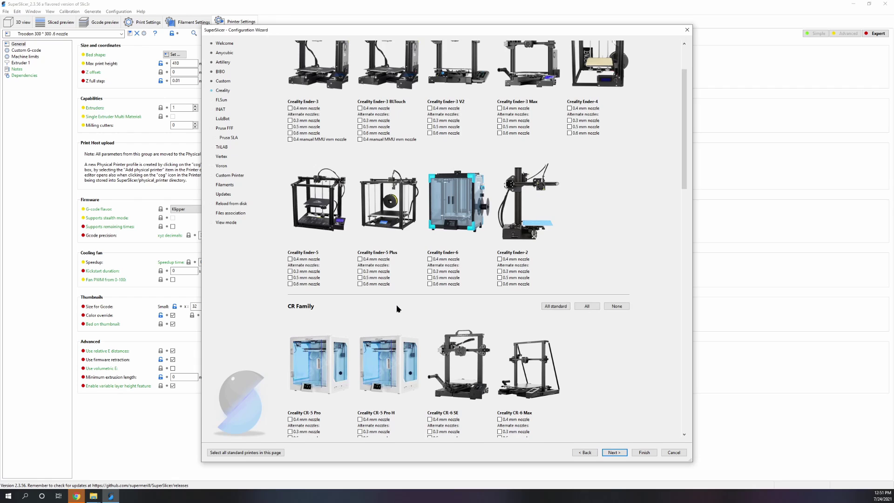
scroll(398, 307, up, 1)
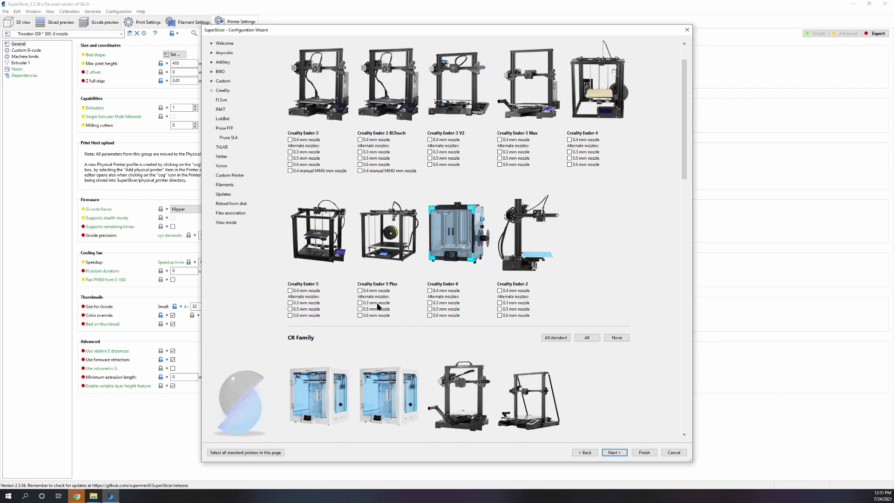
scroll(431, 334, down, 7)
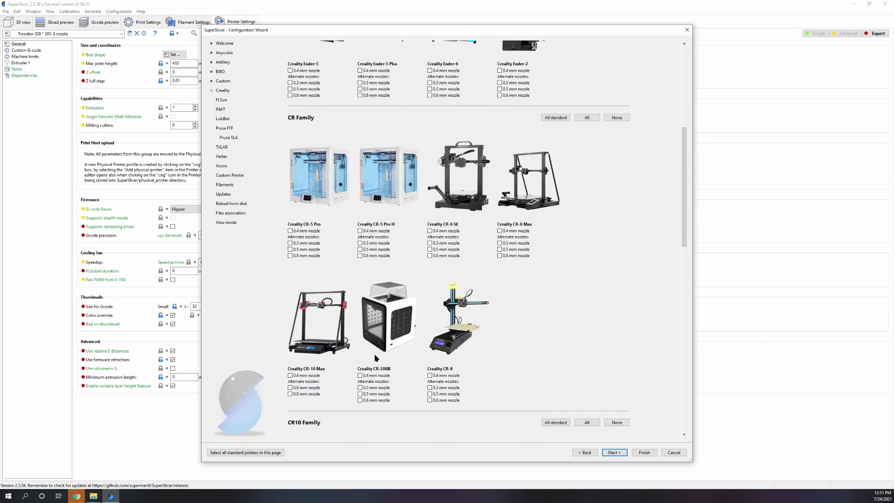
scroll(462, 285, up, 8)
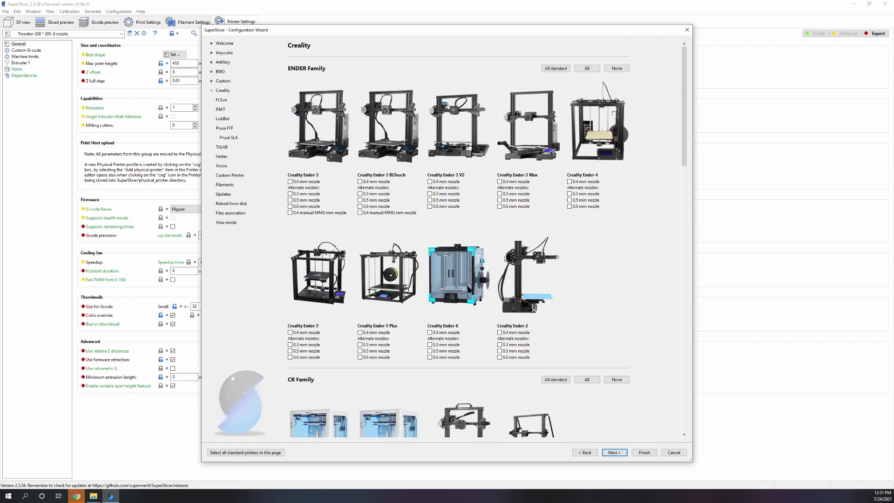
scroll(468, 289, down, 6)
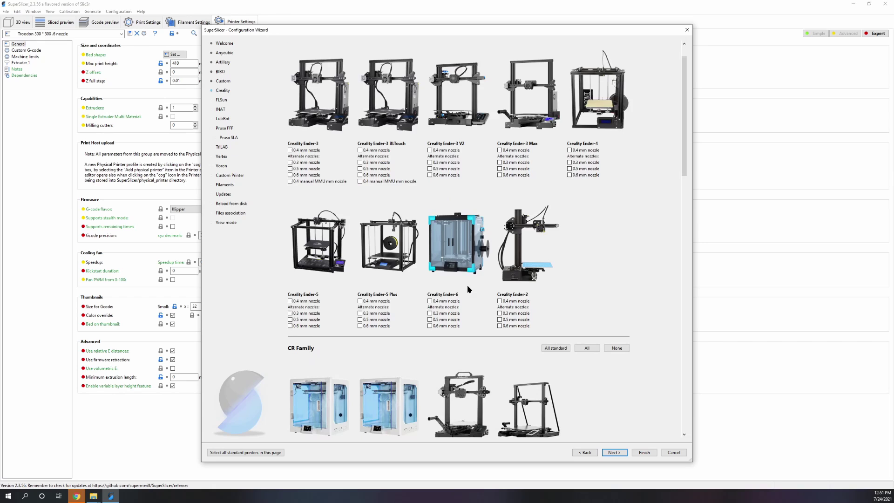
scroll(468, 289, down, 7)
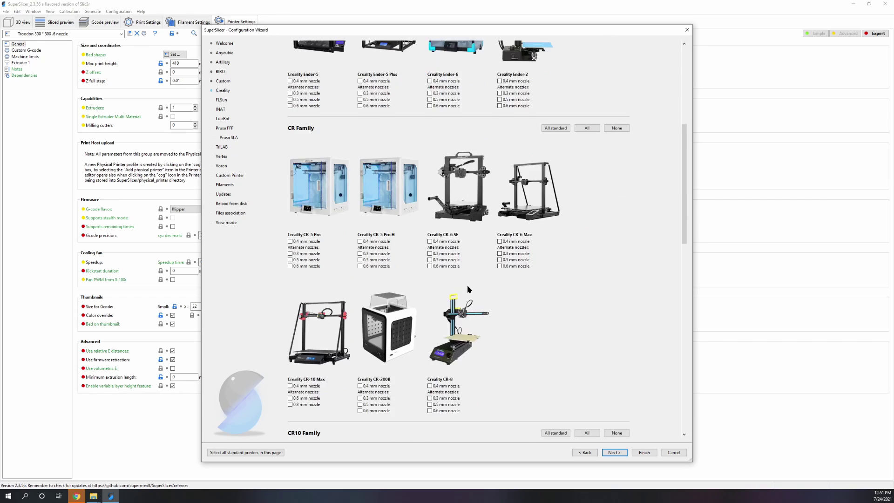
scroll(468, 289, down, 2)
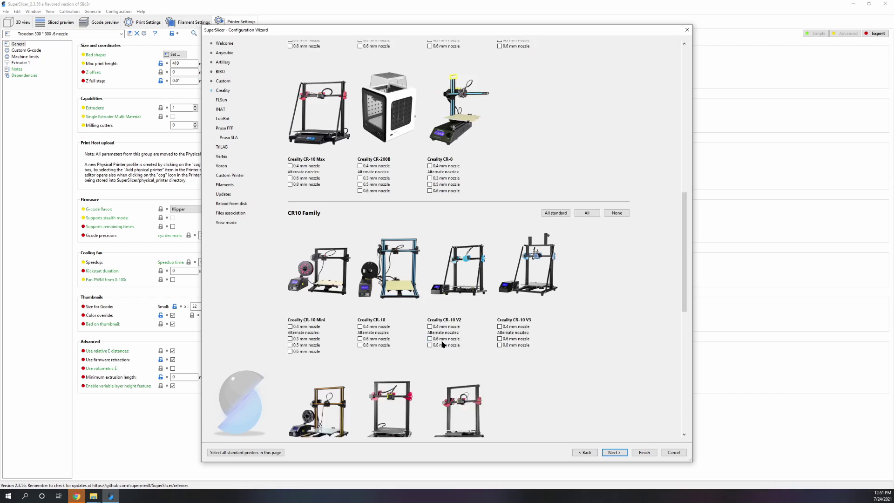
scroll(443, 345, down, 2)
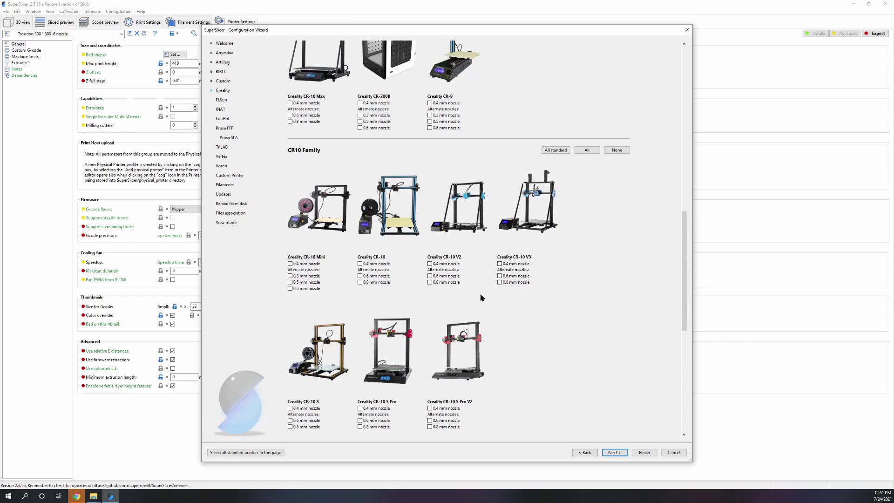
scroll(481, 297, down, 1)
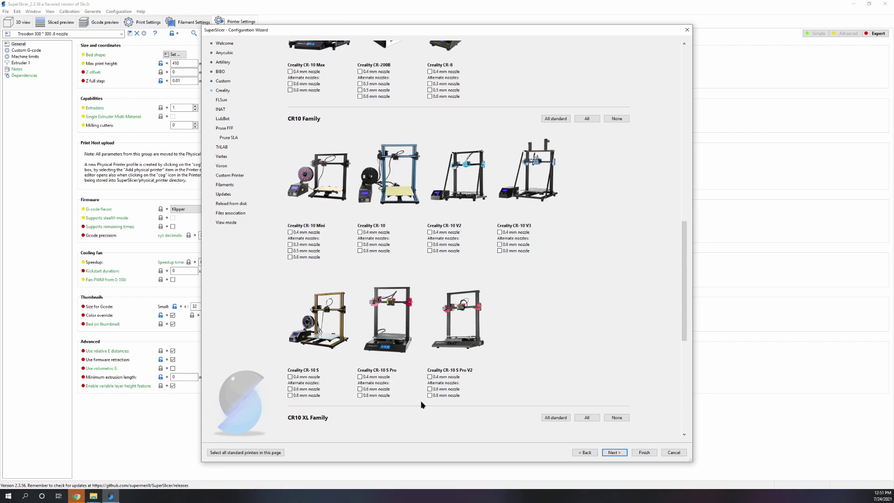
click(429, 377)
scroll(652, 409, up, 18)
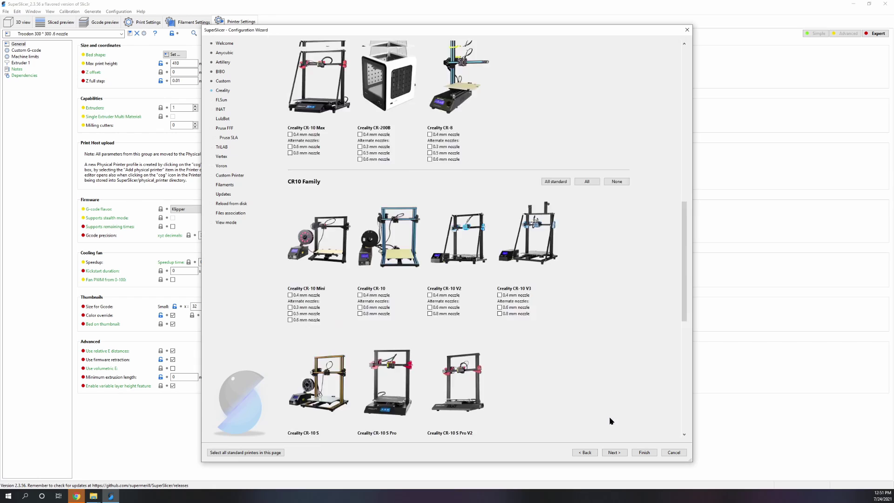
scroll(547, 394, down, 15)
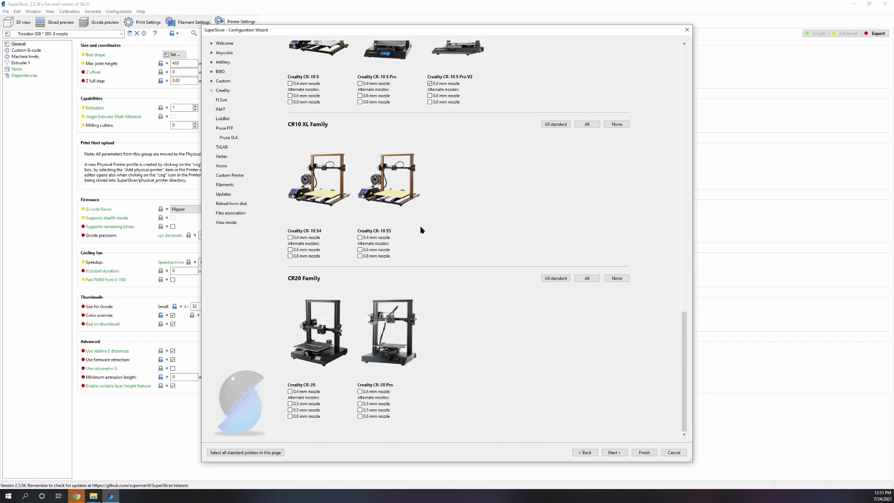
scroll(437, 195, up, 3)
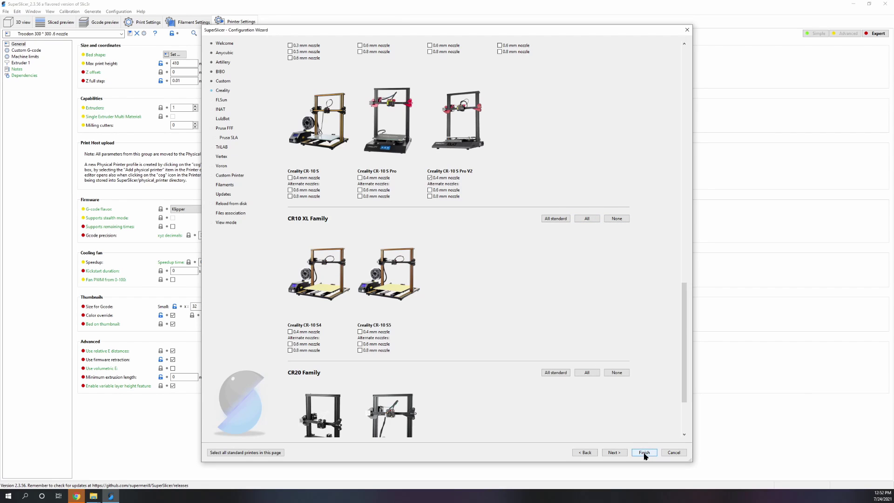
Step: Page through FLSun, INAT, LulzBot, Prusa, TriLAB and Vertex pages, then step back
click(613, 452)
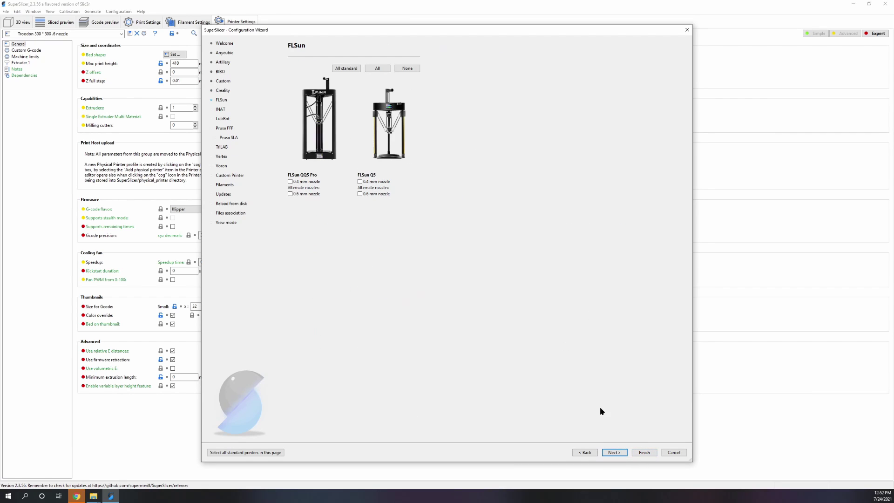
click(615, 454)
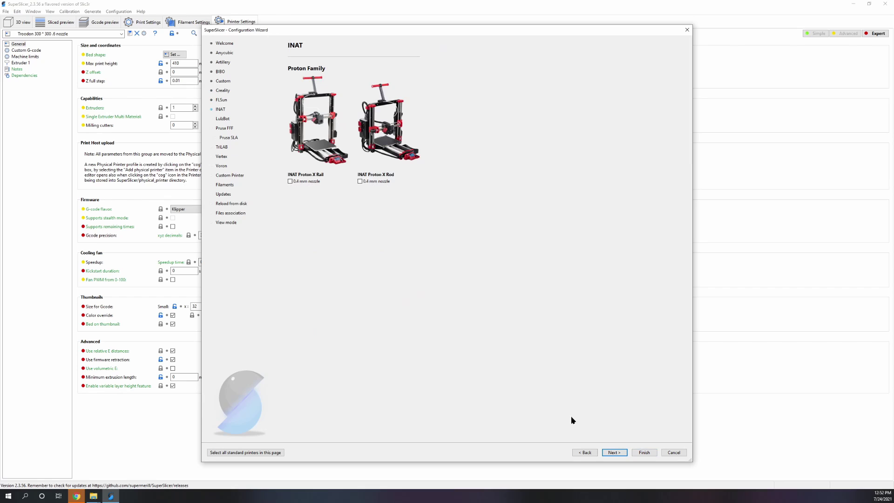
click(620, 454)
click(619, 456)
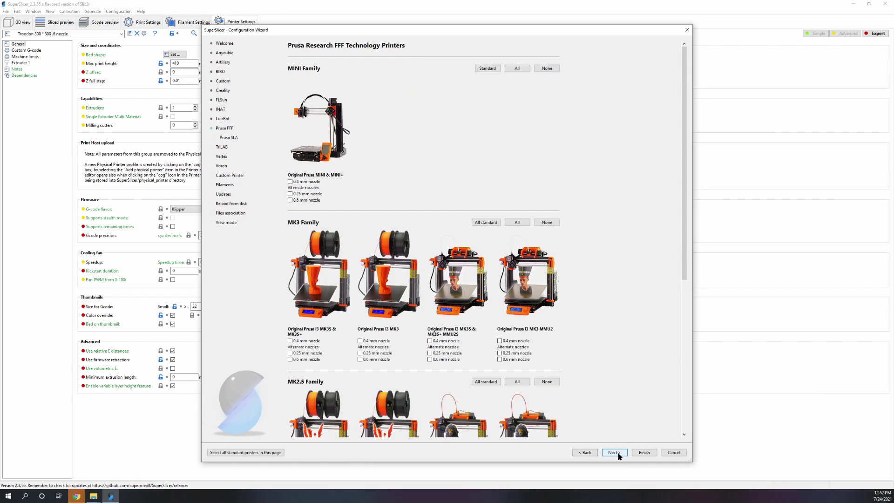
click(620, 455)
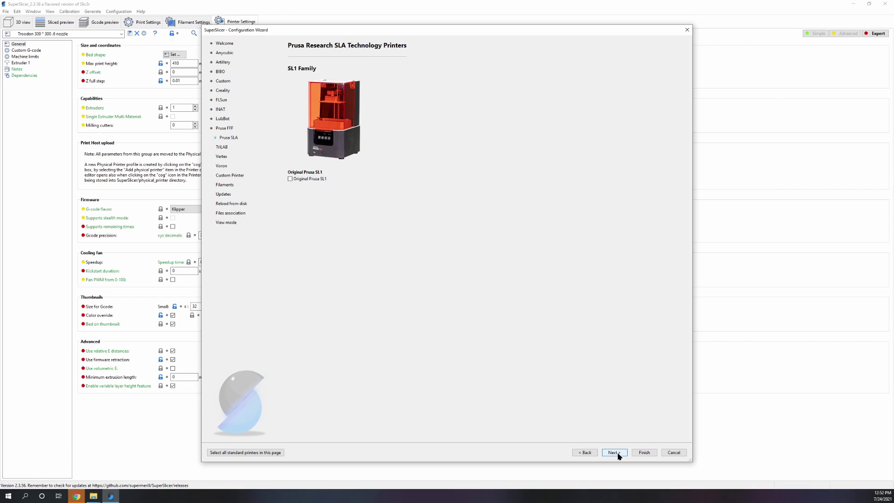
click(619, 455)
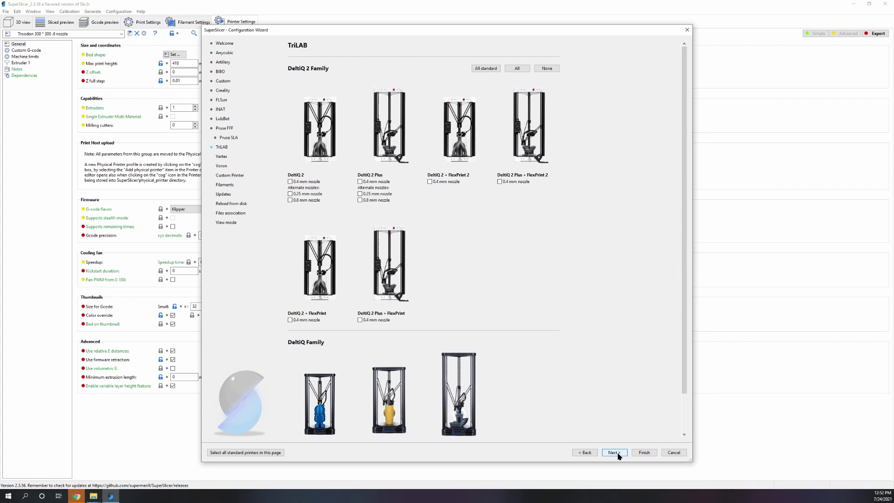
click(620, 455)
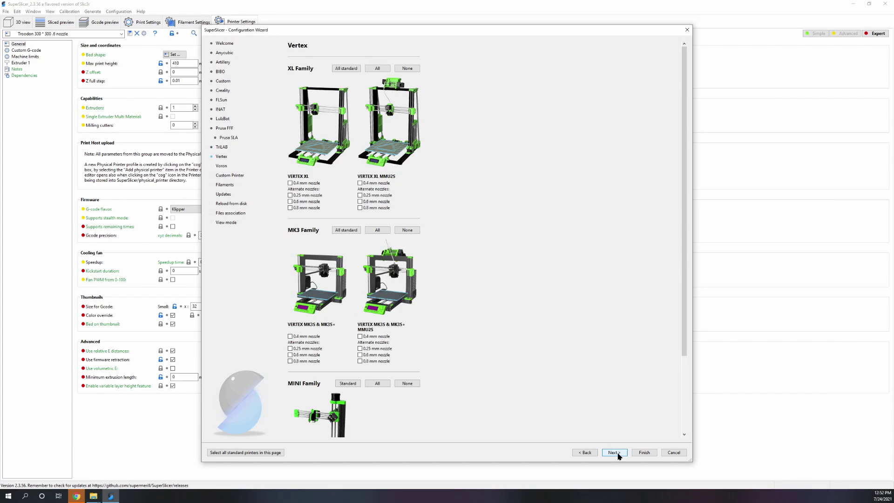
click(583, 452)
click(582, 453)
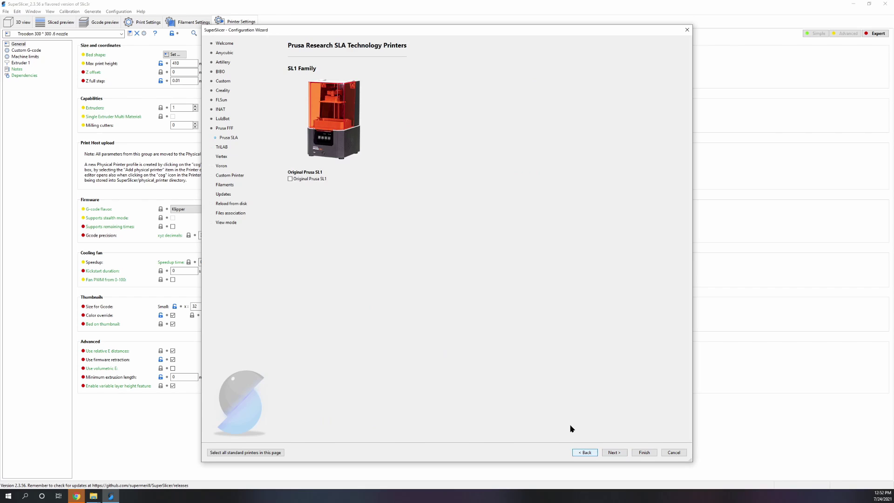
Step: Advance to Custom Printer Setup, then go back to the Prusa SLA page
click(620, 452)
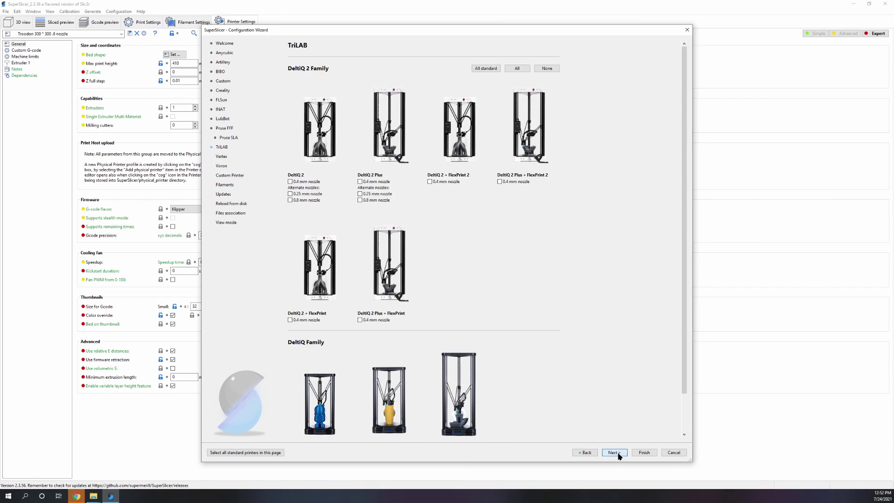
click(619, 454)
click(620, 455)
click(619, 455)
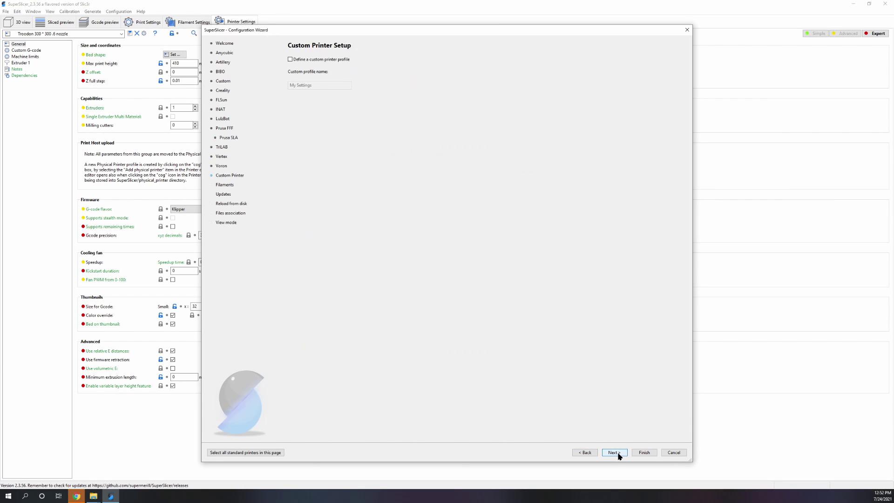
click(585, 454)
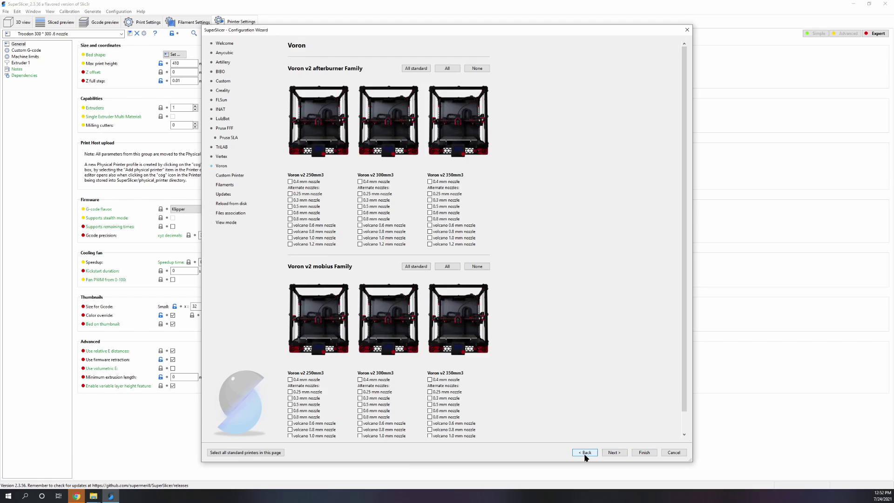
click(585, 455)
click(586, 455)
click(585, 455)
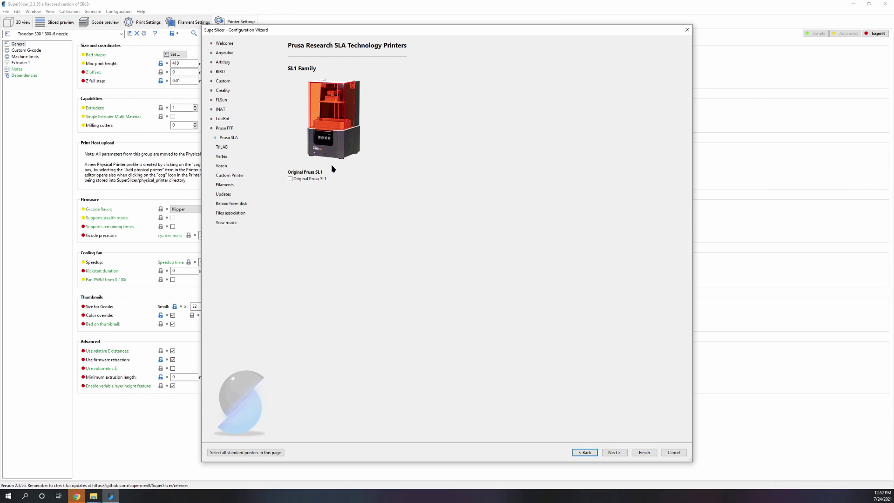
Step: Tick the Original Prusa SL1 printer and advance to the Voron page
click(290, 179)
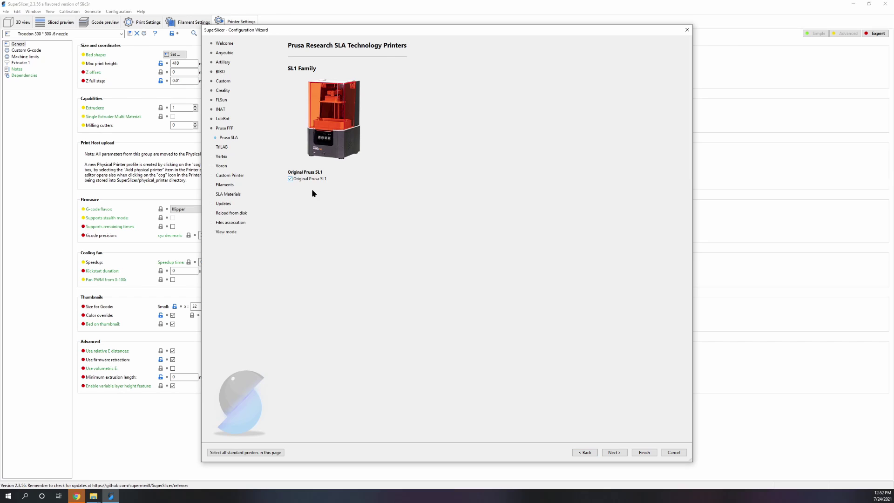
click(613, 452)
click(613, 453)
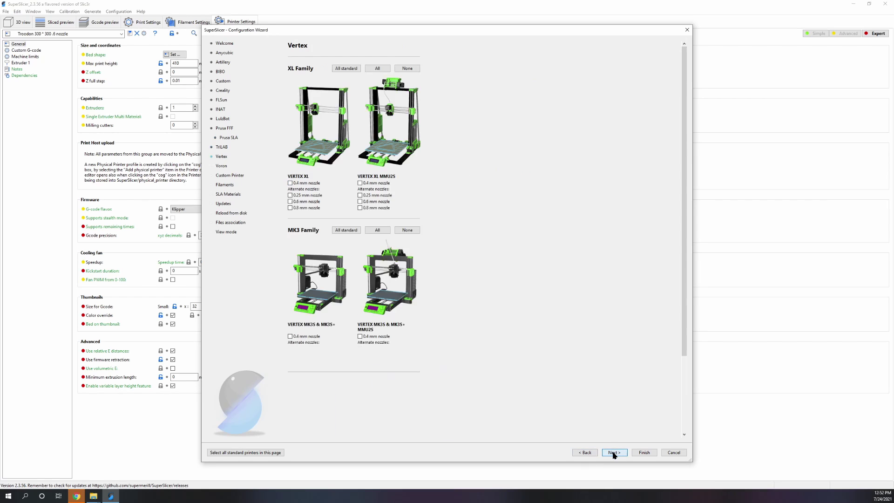
click(614, 454)
Step: Try finishing the wizard, accepting default filaments in the missing-filament notices
click(643, 453)
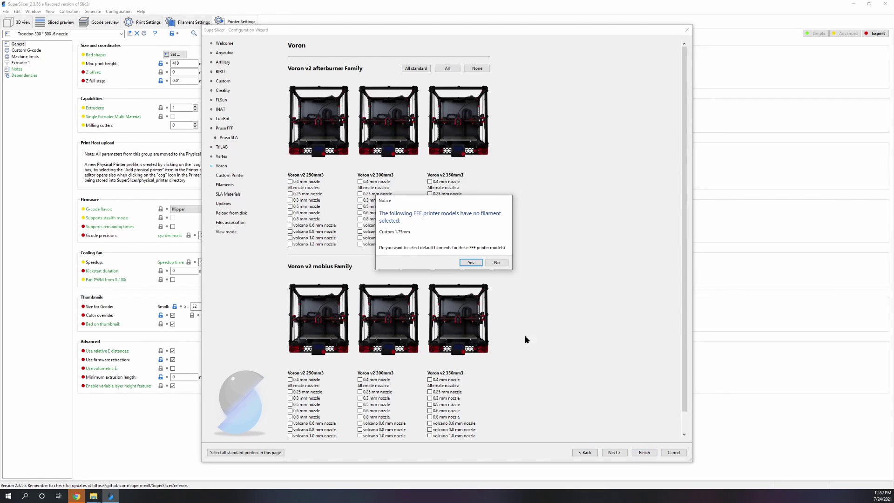
click(469, 262)
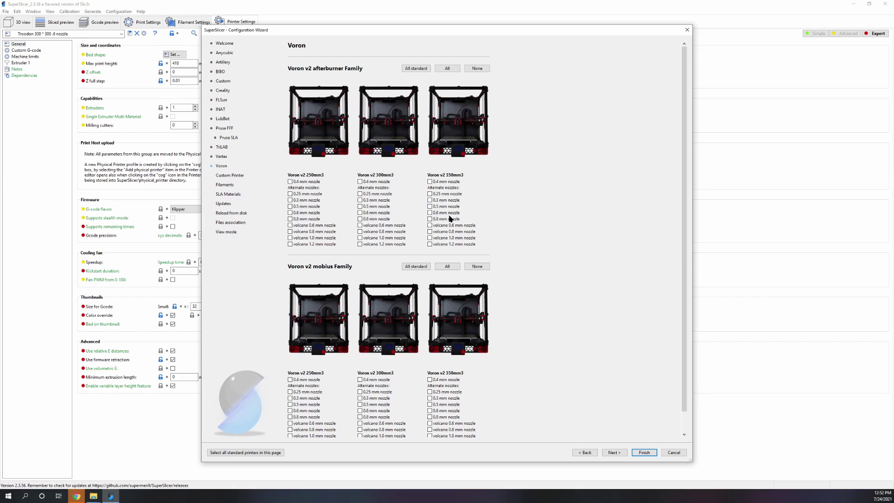
click(642, 453)
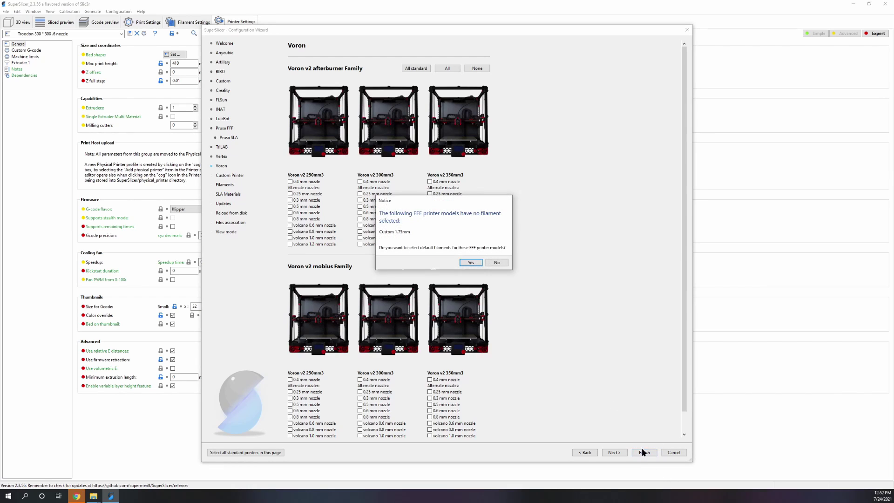
click(471, 263)
click(643, 452)
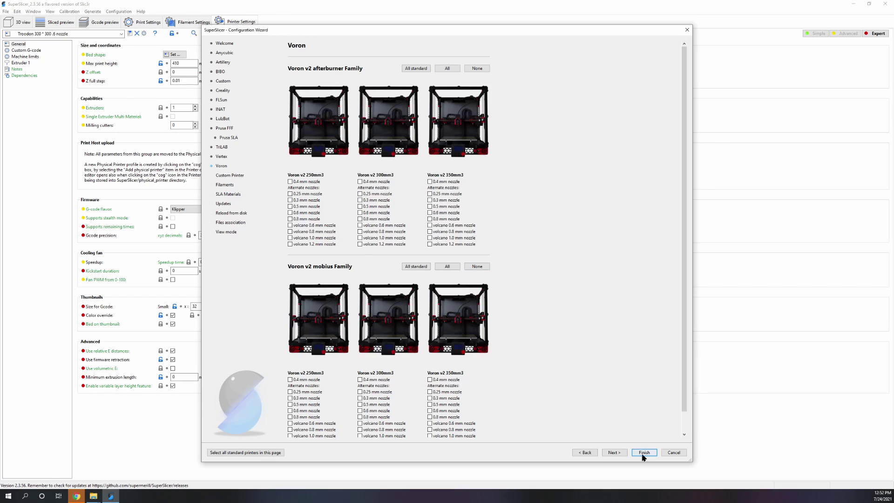
Step: Dismiss the notice and browse the wizard sidebar pages back to Welcome
click(465, 266)
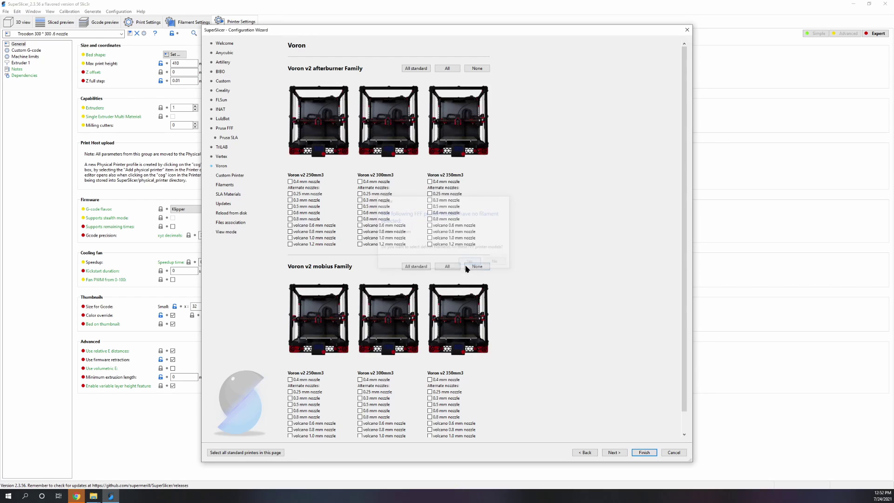
click(224, 175)
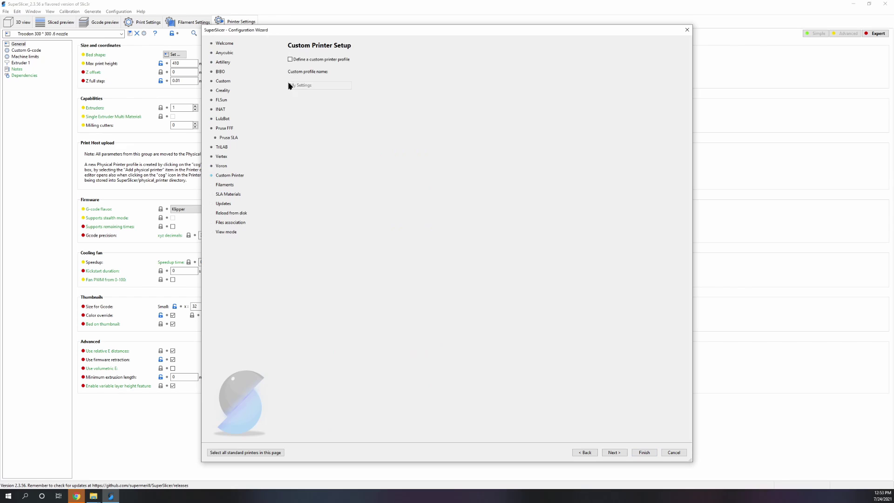
click(227, 185)
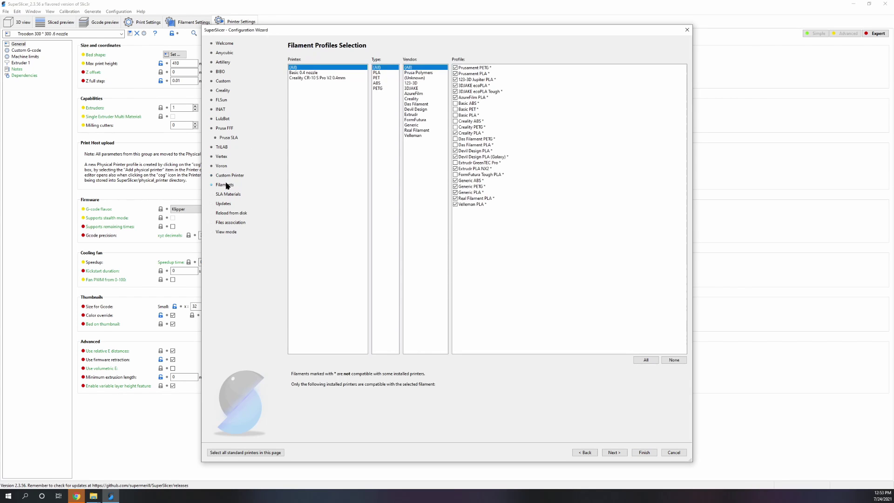
click(225, 195)
click(227, 204)
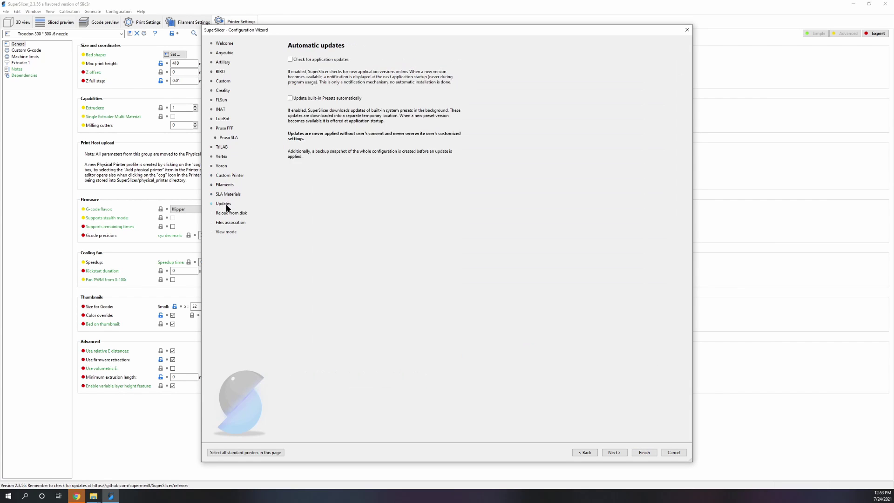
click(225, 44)
Step: Untick Custom 1.75mm 0.4 mm nozzle on the Custom page and finish the wizard
click(222, 54)
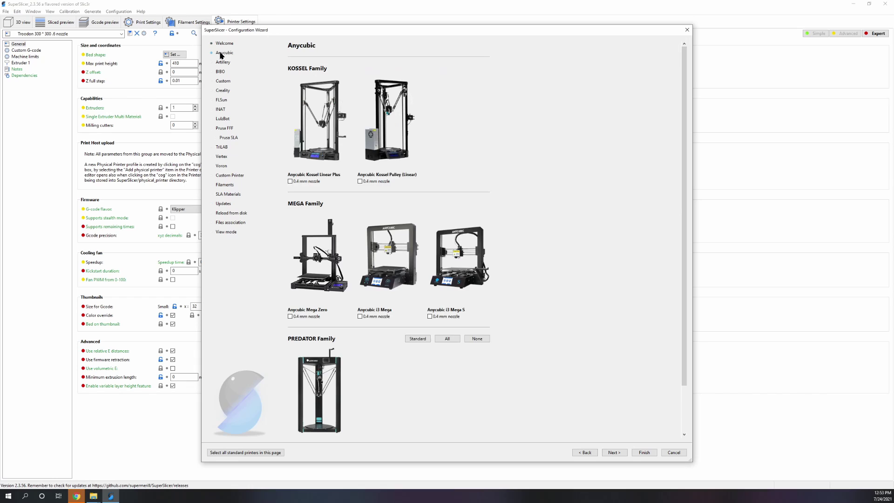
click(221, 82)
click(290, 155)
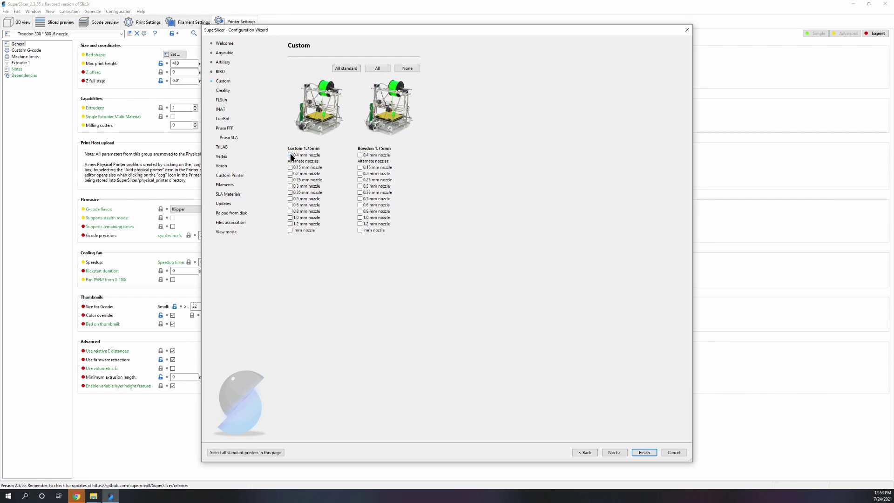
click(644, 453)
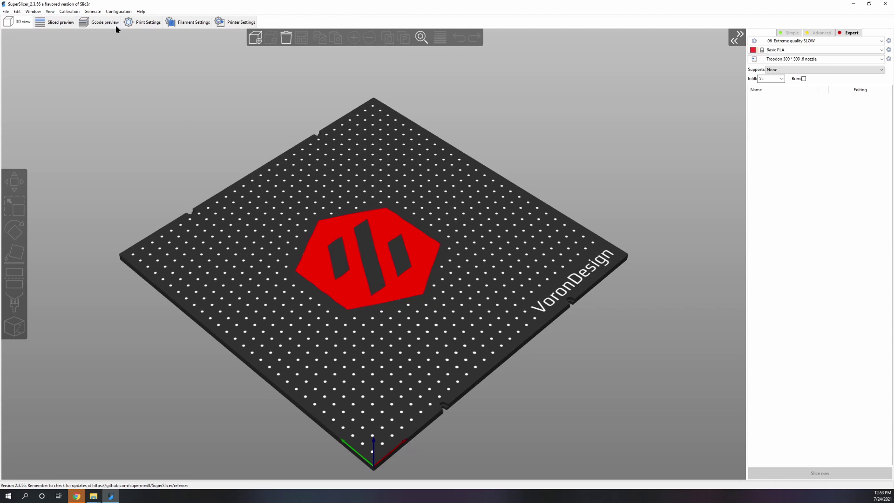
Step: Select the Original Prusa SL1 printer preset and return to the 3D view
click(232, 22)
click(97, 34)
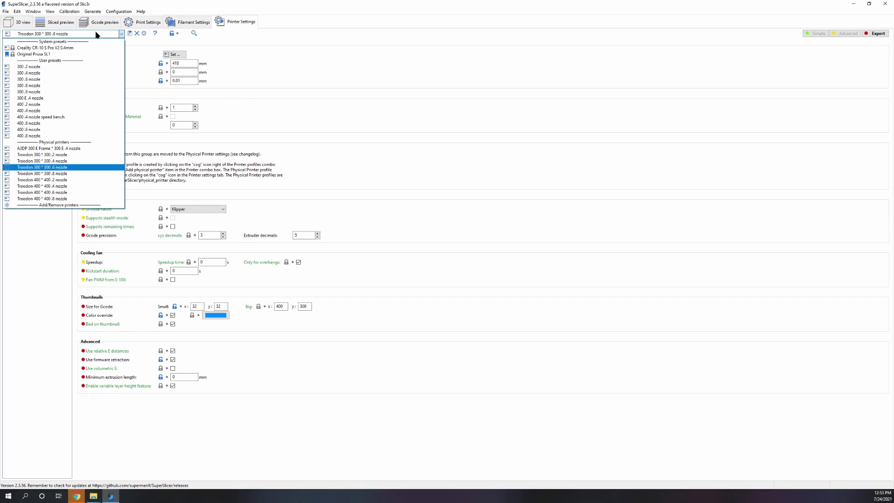
click(68, 54)
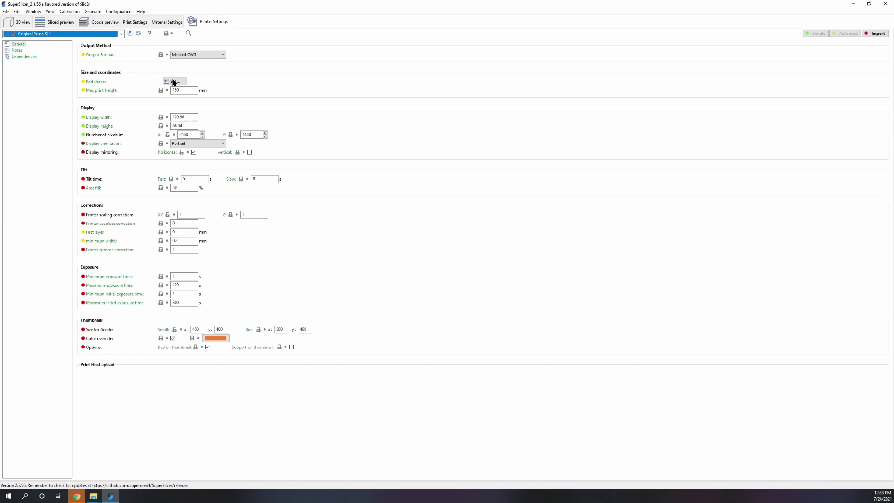
click(21, 22)
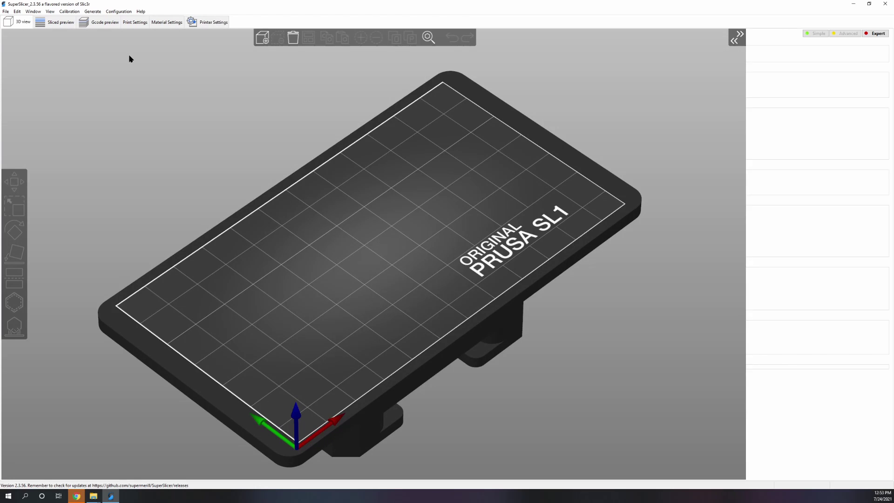
Step: Add a model, browsing to the Stls folder on the DATA (E:) drive
click(261, 38)
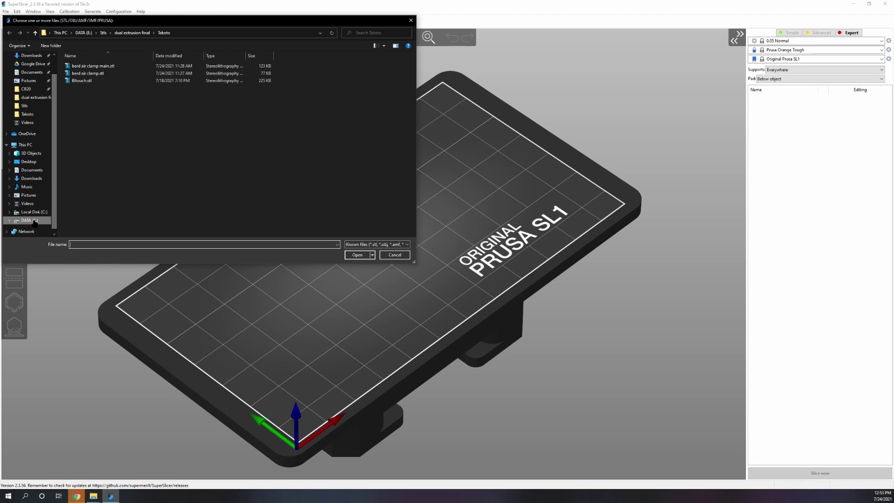
click(29, 229)
double_click(77, 110)
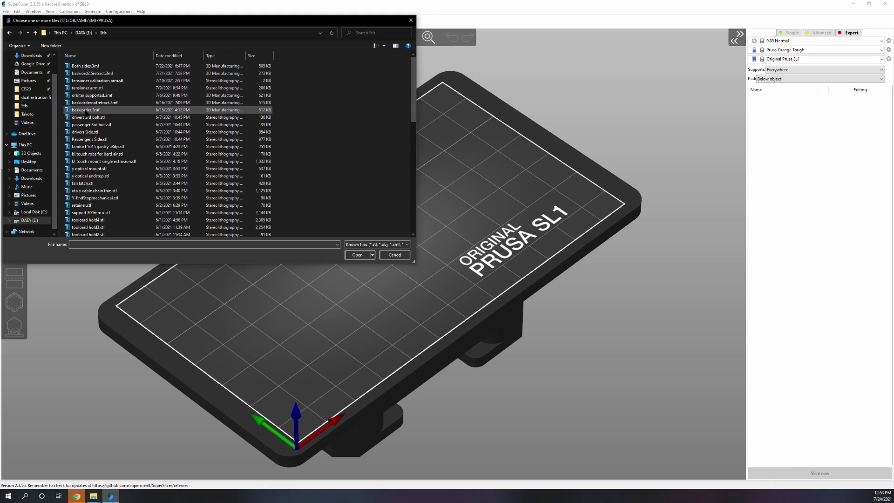
Step: Load fanduct 5015 gantry a3dp.stl and rotate it about 104° around Y
double_click(98, 147)
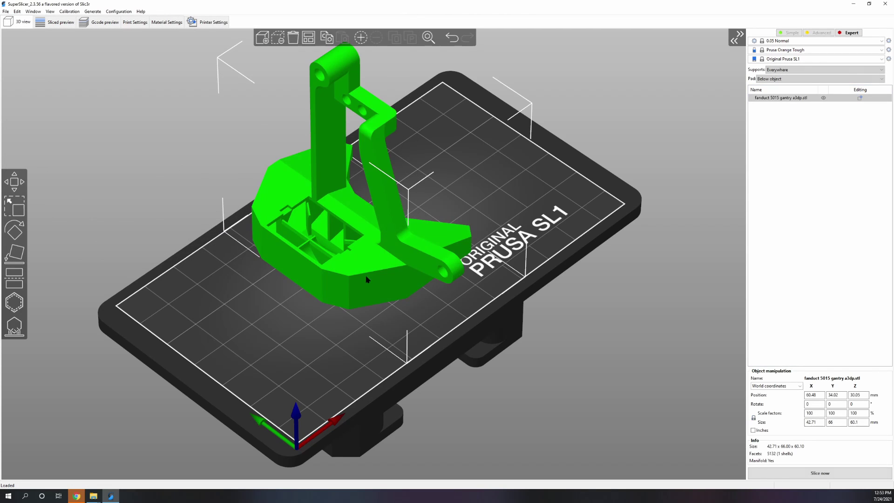
drag(419, 196, 516, 220)
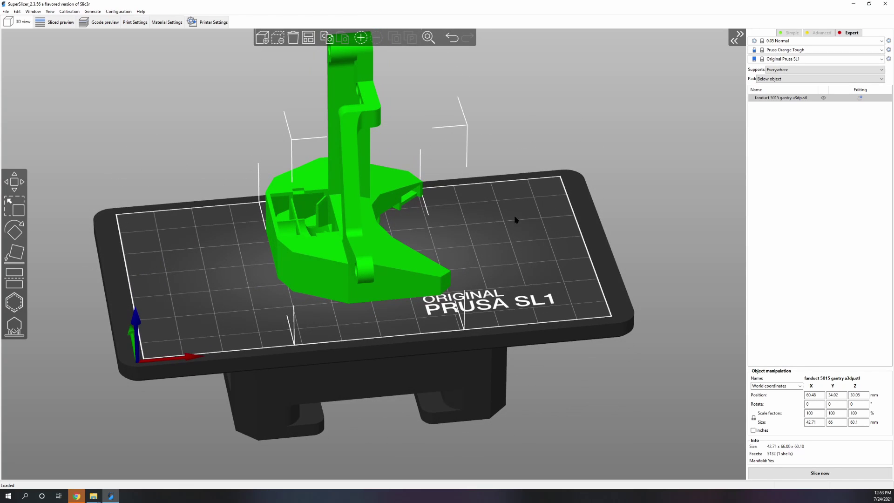
click(15, 231)
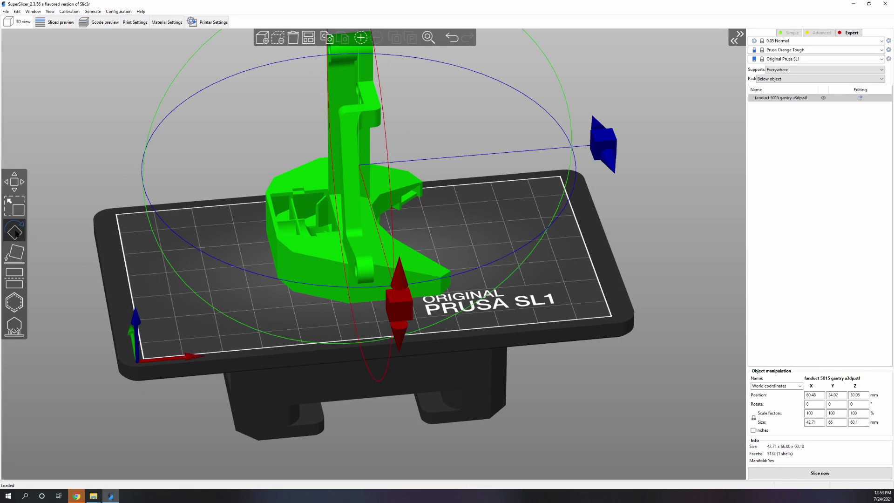
drag(683, 282, 656, 315)
drag(340, 110, 553, 333)
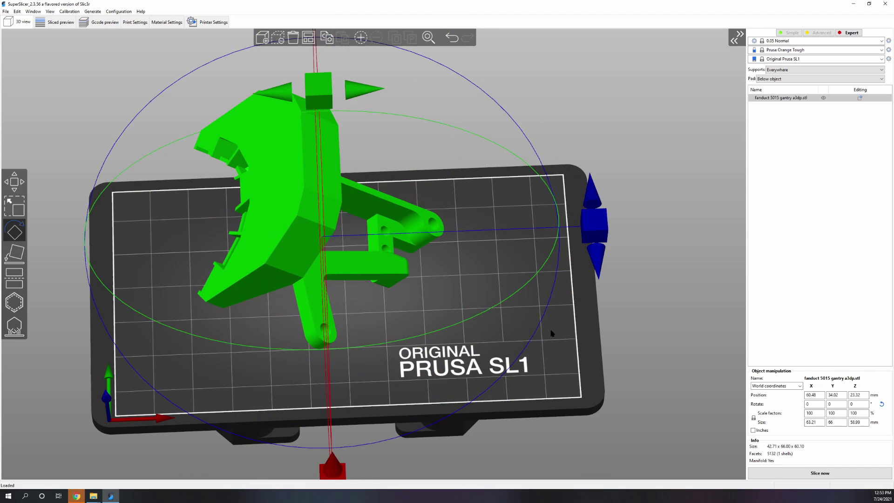
drag(622, 335, 605, 254)
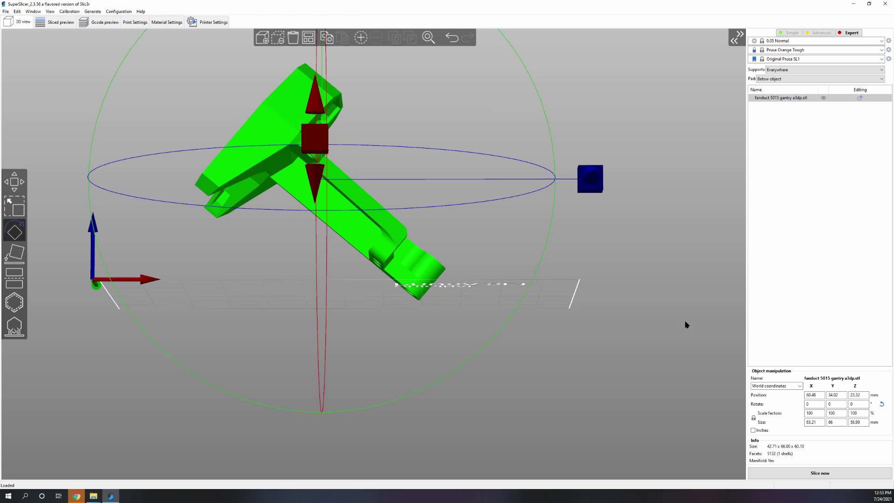
Step: Keep supports set to Everywhere and slice the part with supports and pad
click(804, 81)
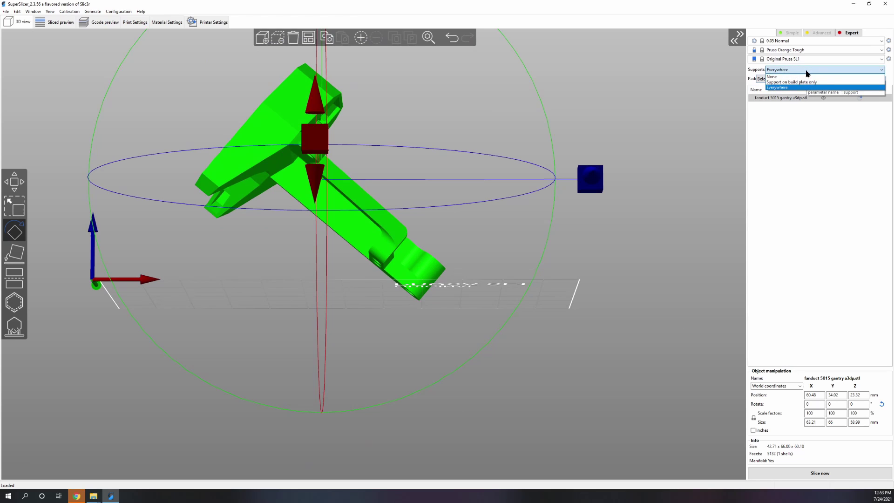
click(809, 76)
click(819, 473)
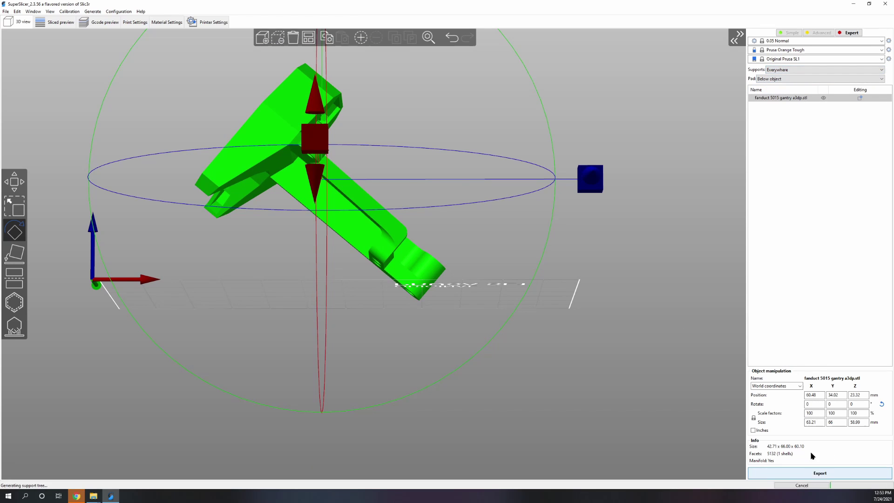
drag(619, 276, 588, 297)
Step: Export the plate including supports as STL, renamed supportdsstl, into the Stls folder
click(6, 12)
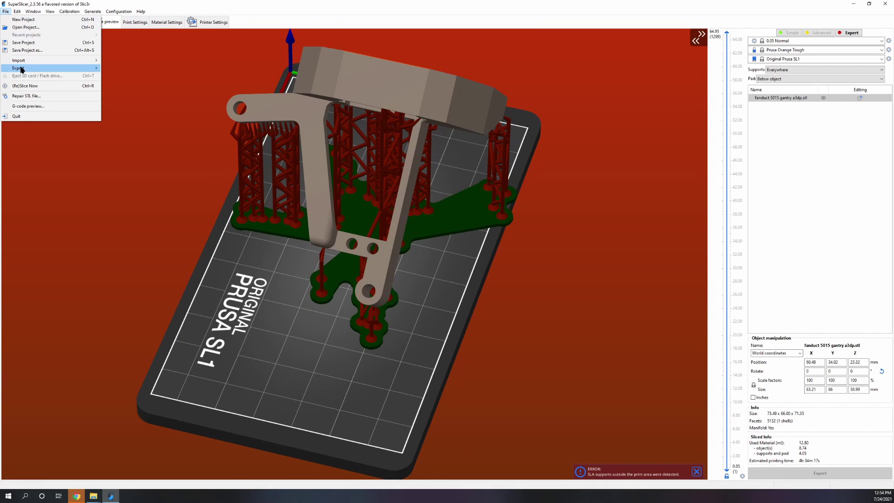
mouse_move(21, 70)
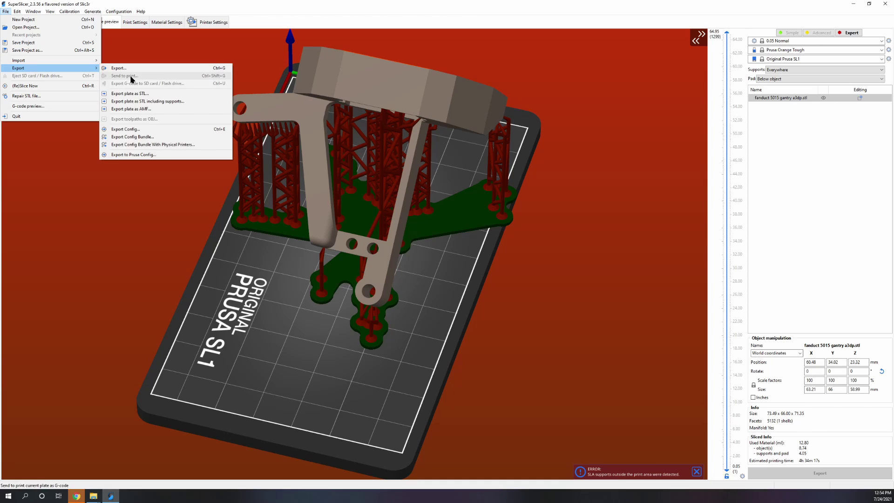
click(141, 102)
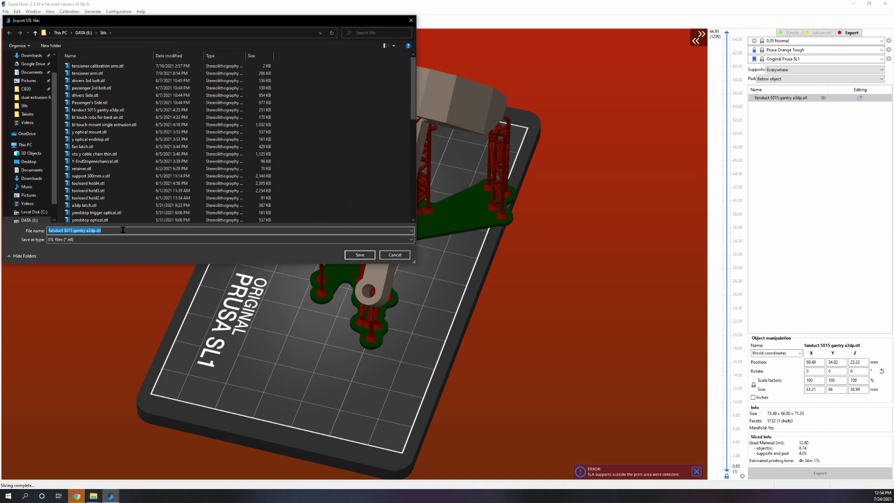
click(359, 256)
click(96, 230)
drag(97, 230, 48, 231)
text(supportds)
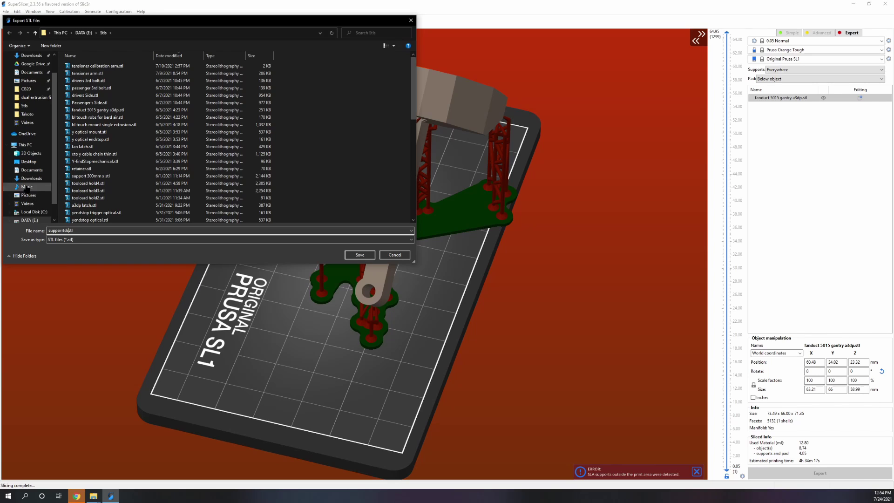
click(358, 255)
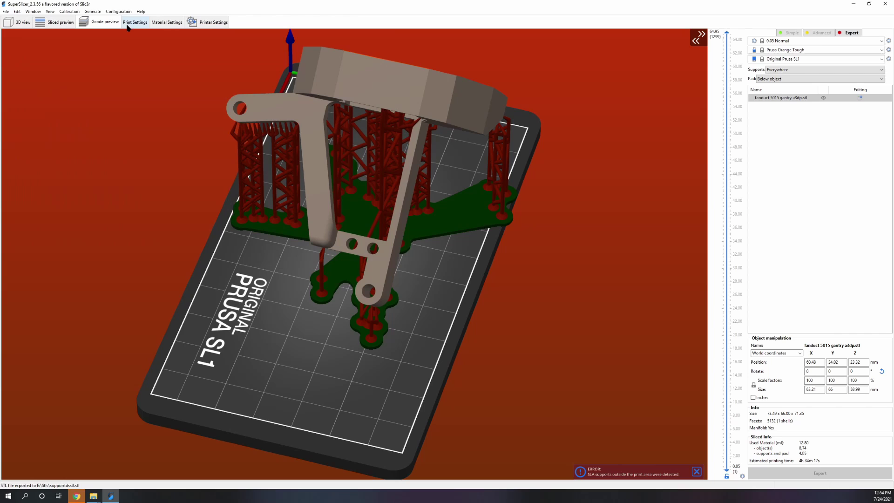
Step: Switch to the Creality CR-10 S Pro V2 preset and move the fan duct onto the bed, centred
click(204, 26)
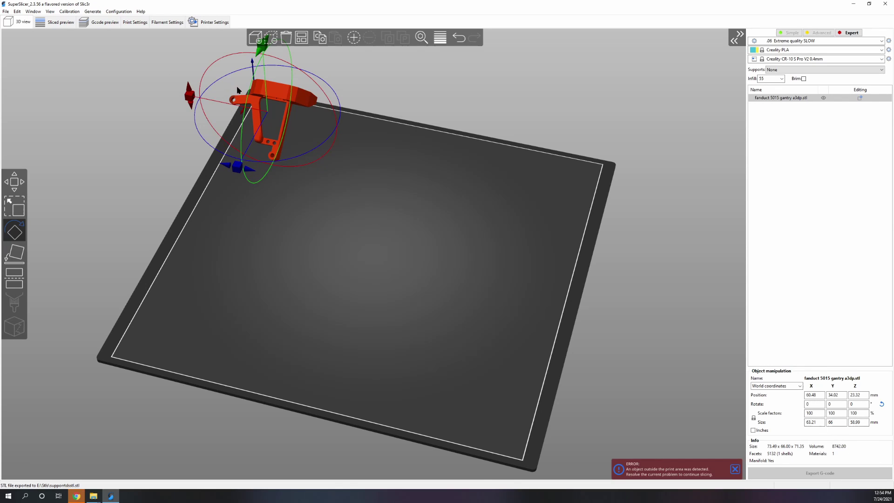
drag(237, 89, 181, 122)
click(21, 182)
drag(379, 252, 367, 321)
drag(517, 354, 526, 305)
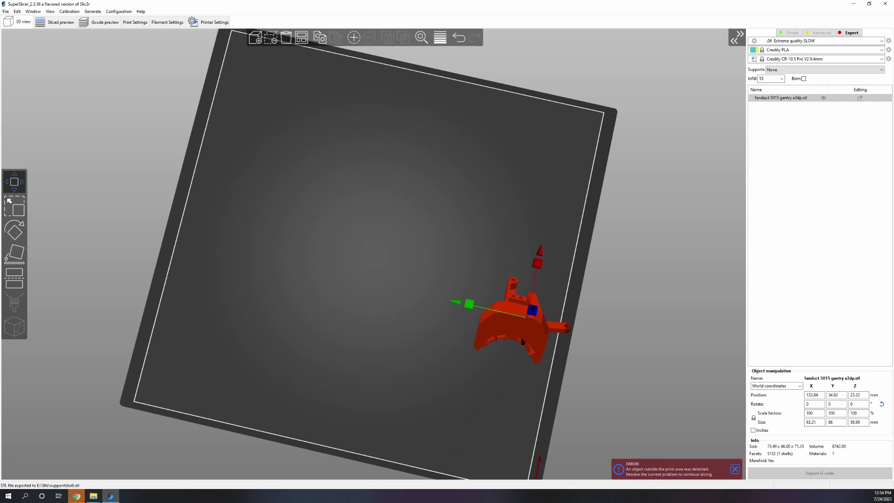
key(a)
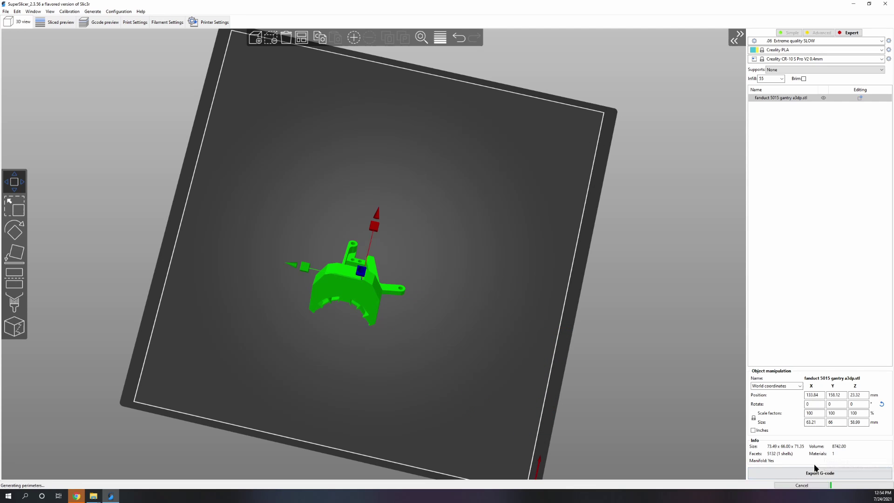
Step: Generate G-code for the part, then delete the fan duct from the plate
click(816, 472)
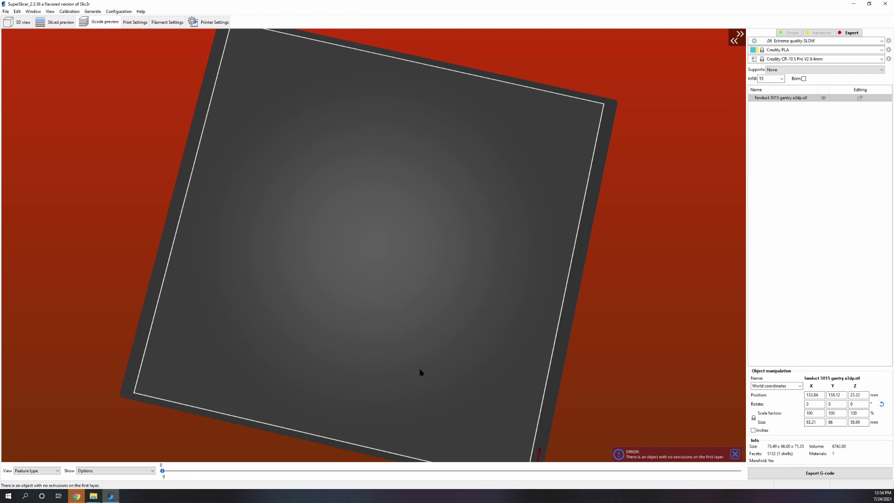
drag(511, 375, 499, 343)
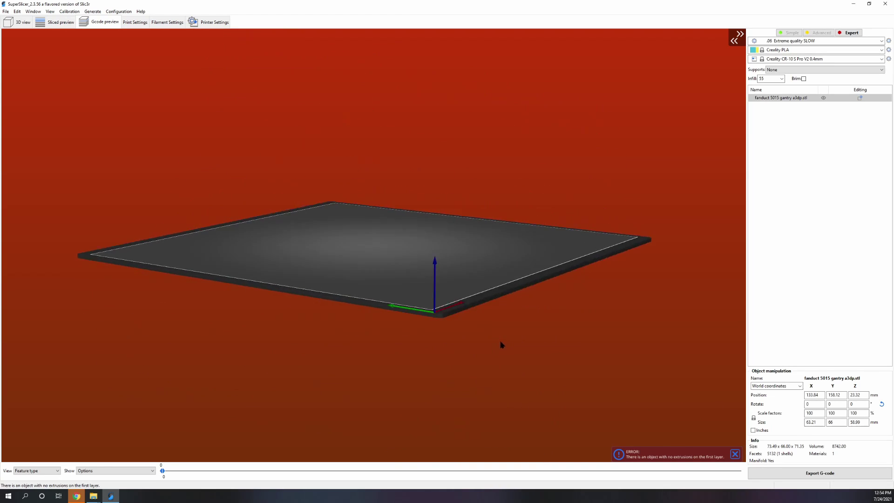
scroll(350, 308, up, 3)
click(19, 22)
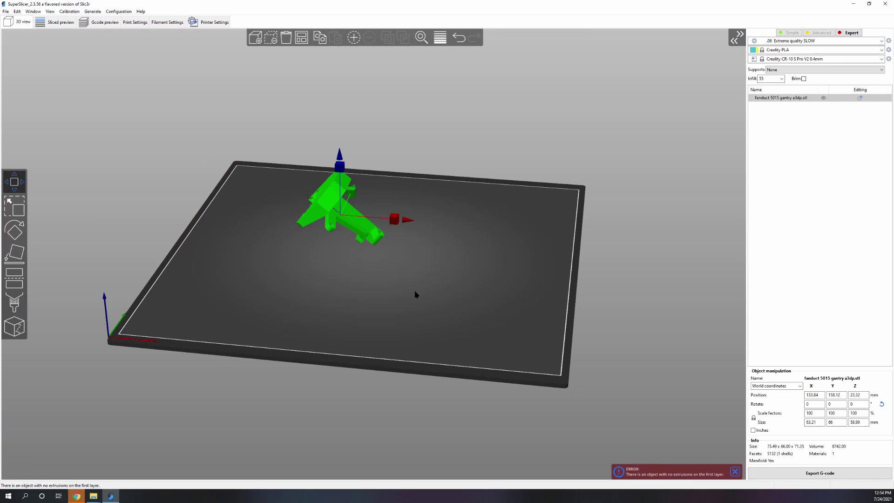
drag(416, 294, 362, 278)
key(Delete)
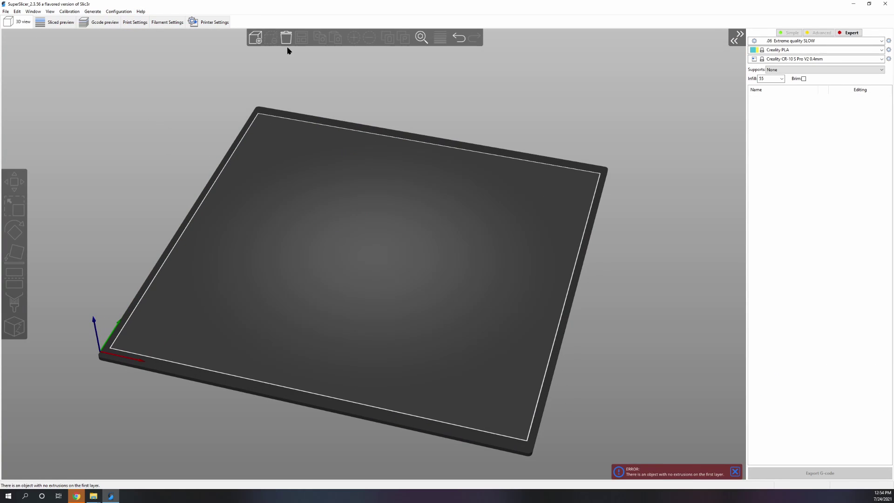
Step: Load the exported supported STL onto the CR-10 plate and orbit to inspect its supports
click(257, 37)
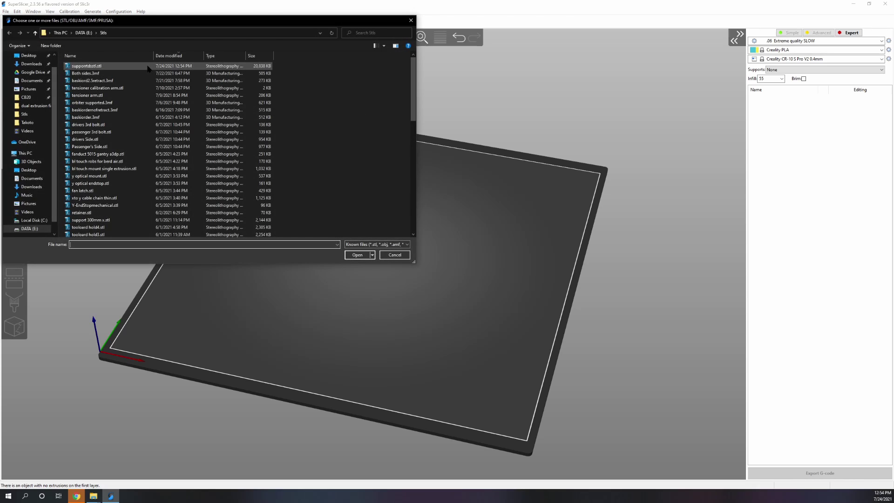
double_click(88, 66)
drag(441, 357, 419, 278)
scroll(367, 278, up, 5)
scroll(387, 304, up, 5)
drag(386, 304, 212, 190)
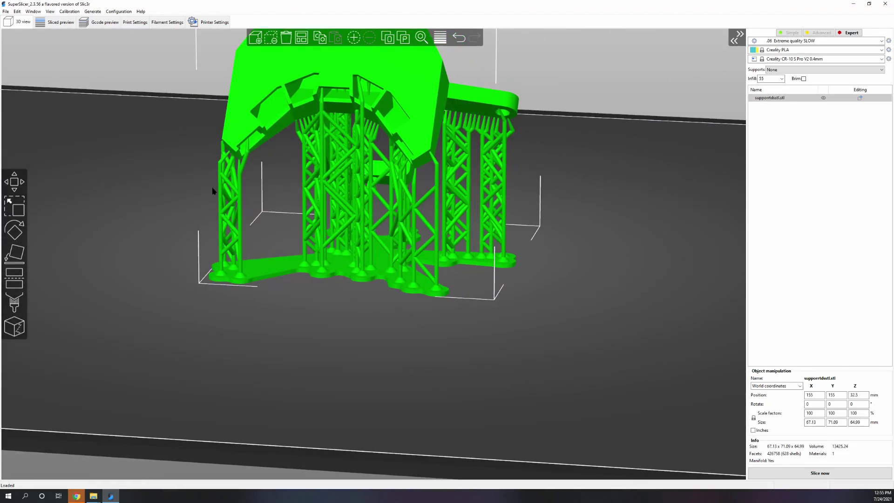
drag(318, 315, 370, 341)
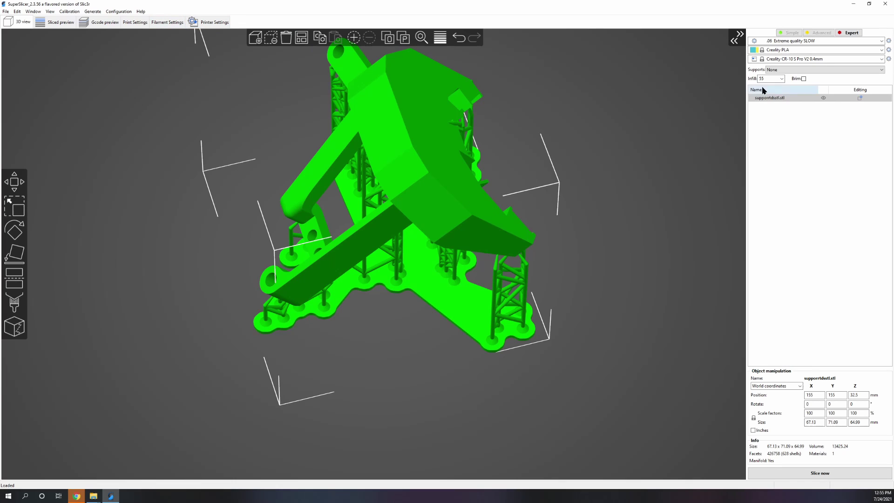
Step: Limit supports to 'Support on build plate only', slice the model and orbit the layer preview
click(794, 69)
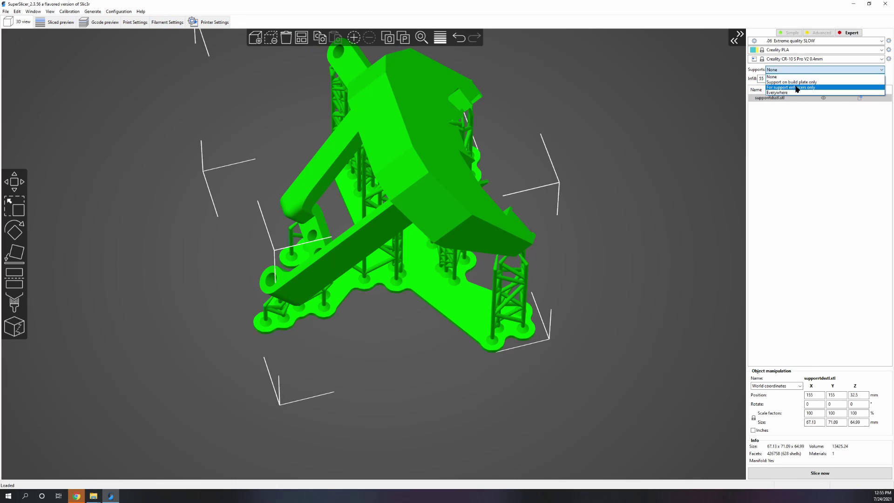
click(795, 82)
click(813, 477)
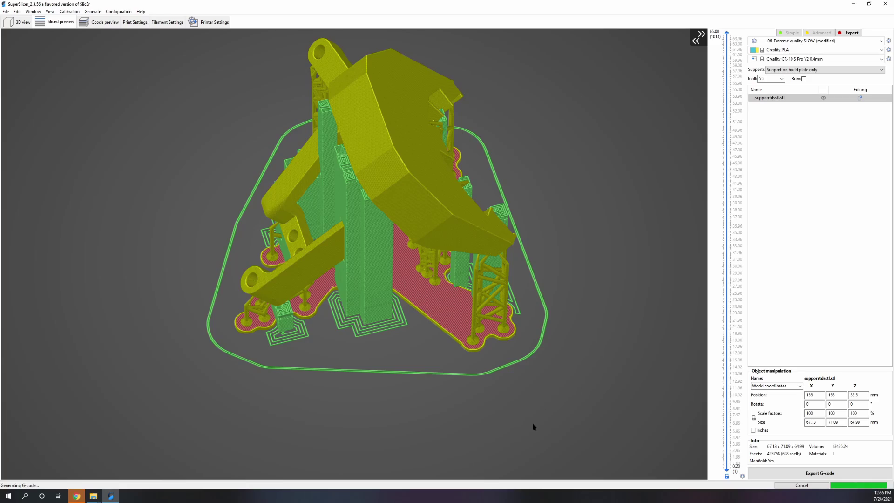
drag(533, 427, 751, 400)
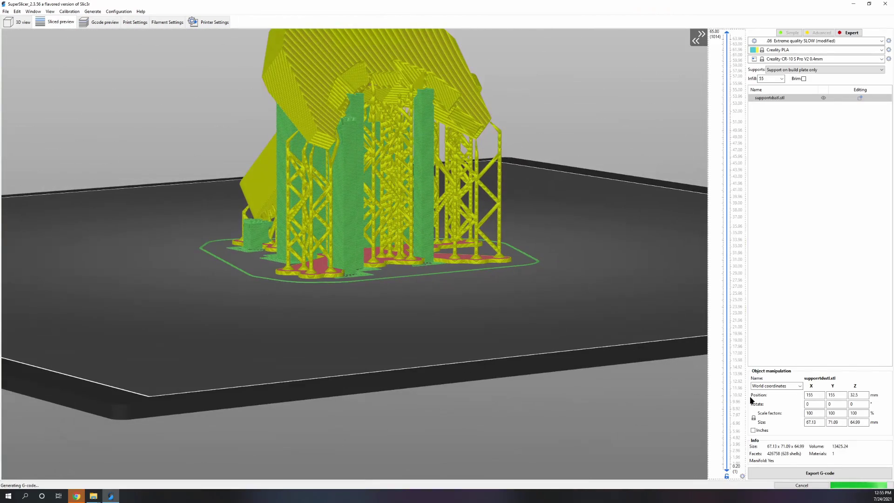
Step: Switch the Supports setting back to None
click(791, 70)
click(791, 77)
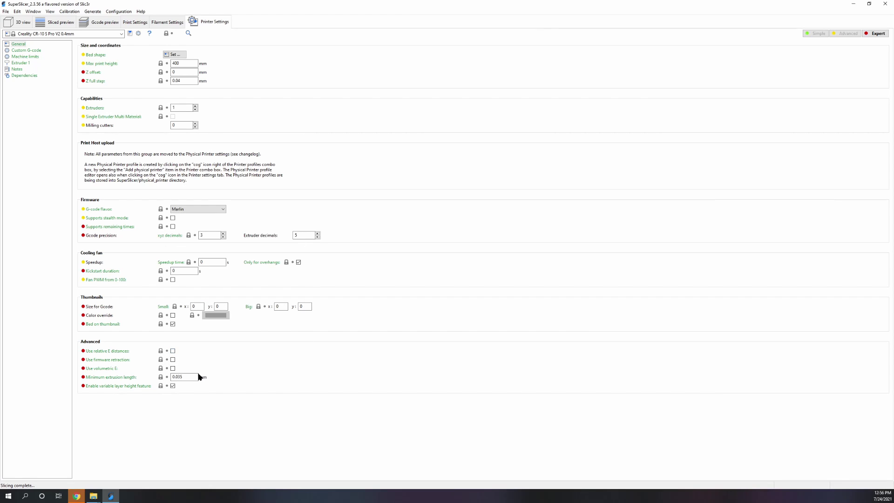
Step: Show the filament's Custom G-code page and browse the filament presets without changing them
click(160, 23)
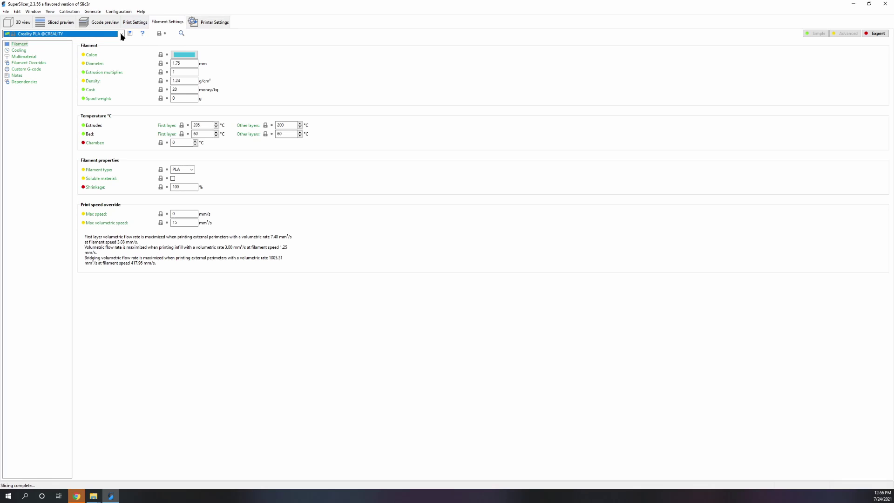
click(33, 70)
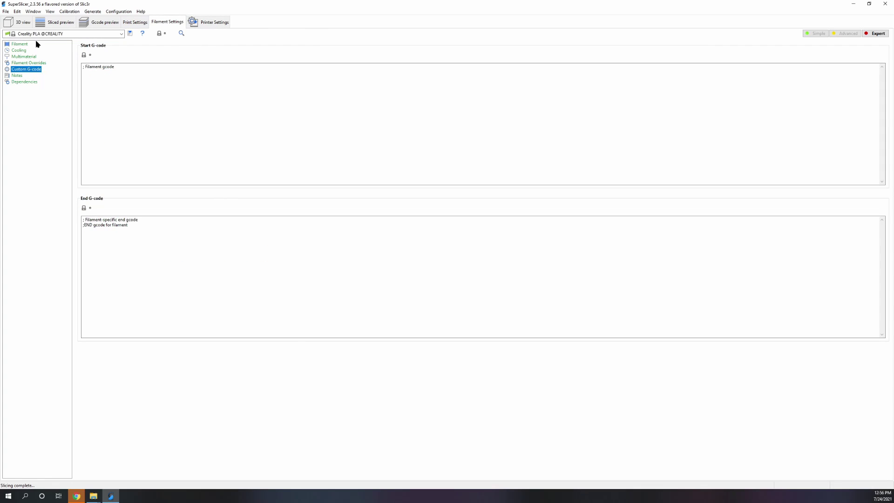
click(61, 34)
click(236, 44)
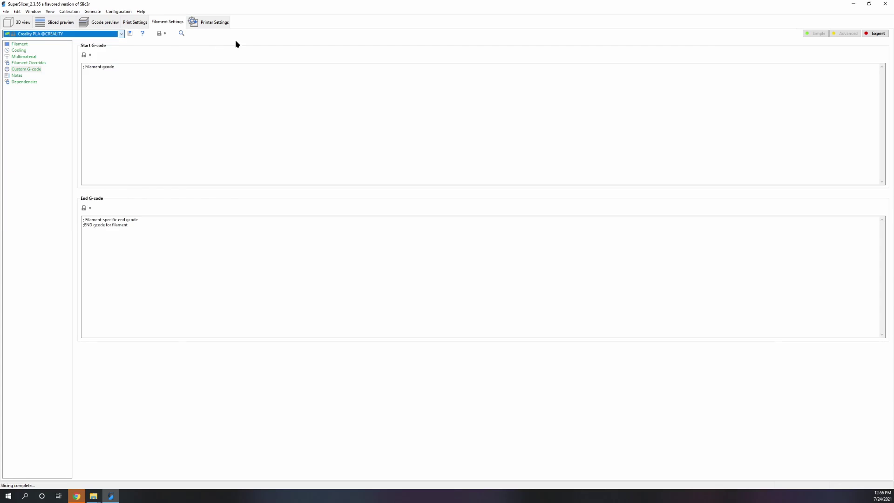
Step: Switch the printer profile to Troodon 300 * 300 .4 nozzle
click(212, 23)
click(64, 36)
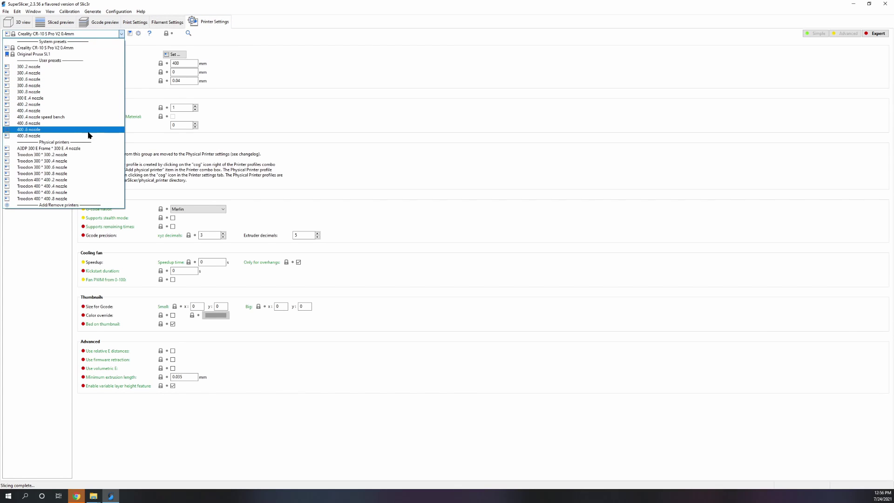
click(73, 162)
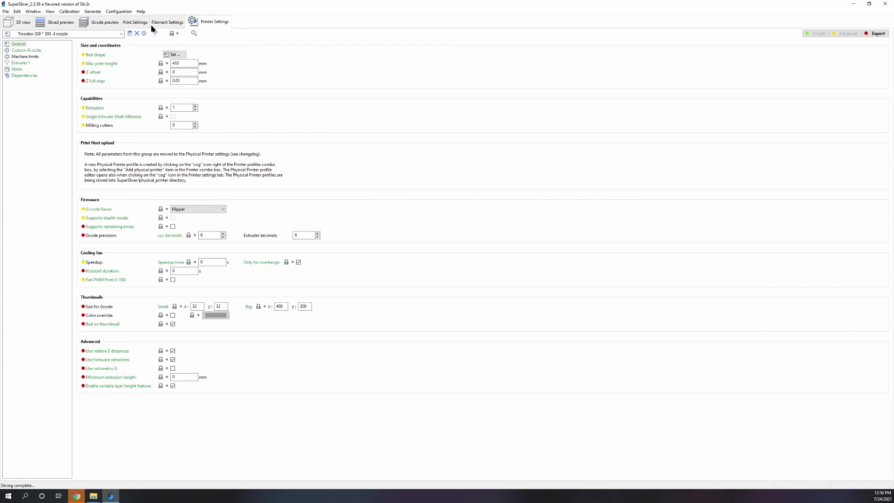
Step: Load the 3Dxtech Fibrex GF .4 nozzle Klipper filament and inspect its pressure advance and Z offset start G-code
click(160, 23)
click(90, 34)
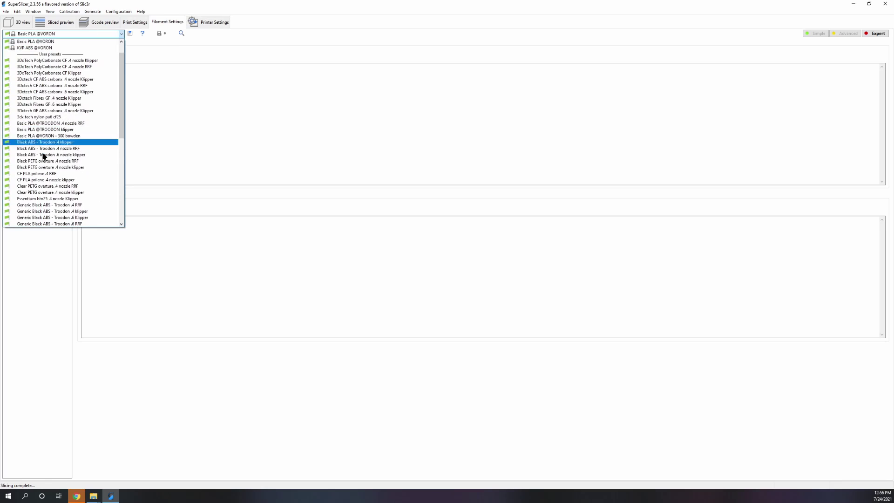
click(68, 98)
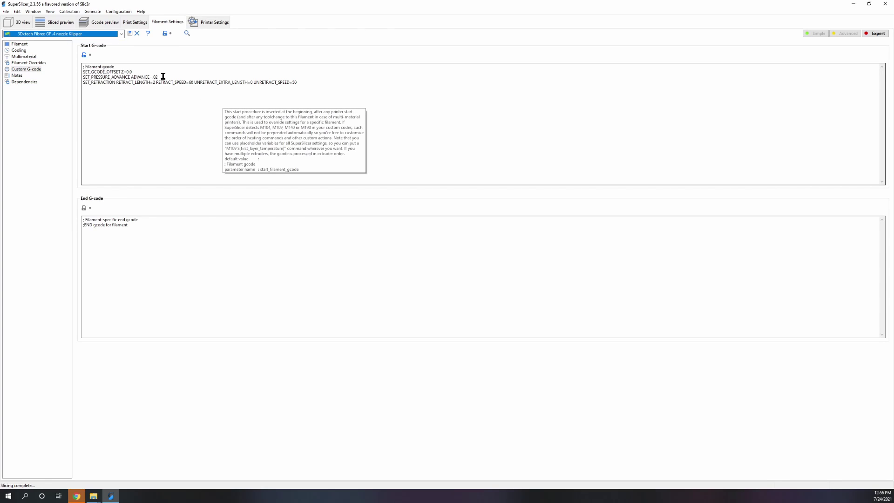
drag(163, 77, 76, 78)
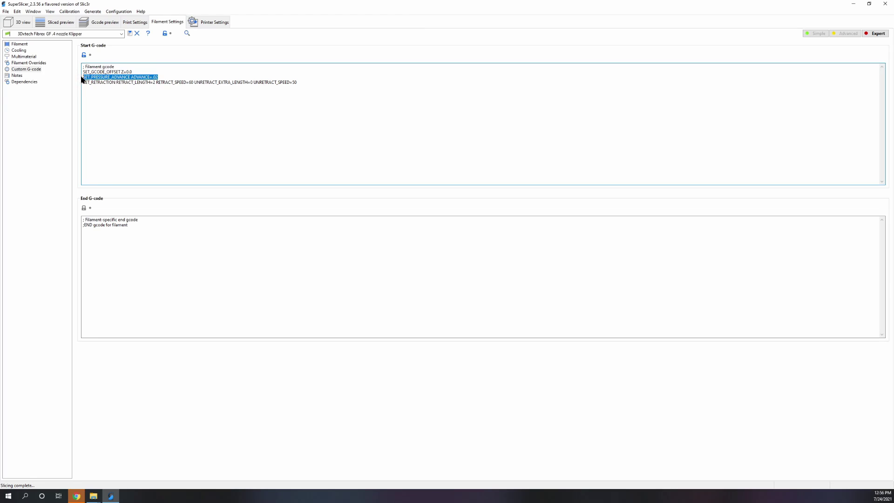
click(128, 107)
drag(141, 74, 94, 73)
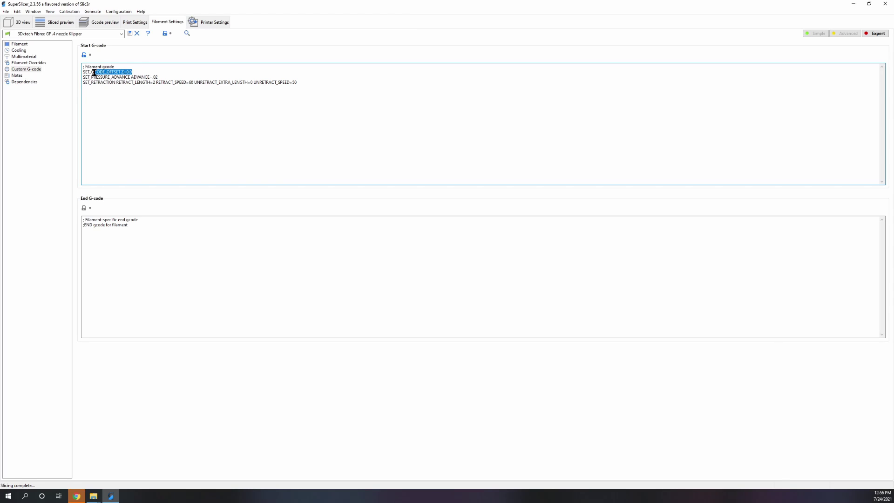
Step: Compare Black ABS - Troodon, then load Clear PETG overture .4 nozzle RRF, checking M572 and M290 Z0.2 lines
click(121, 34)
click(76, 92)
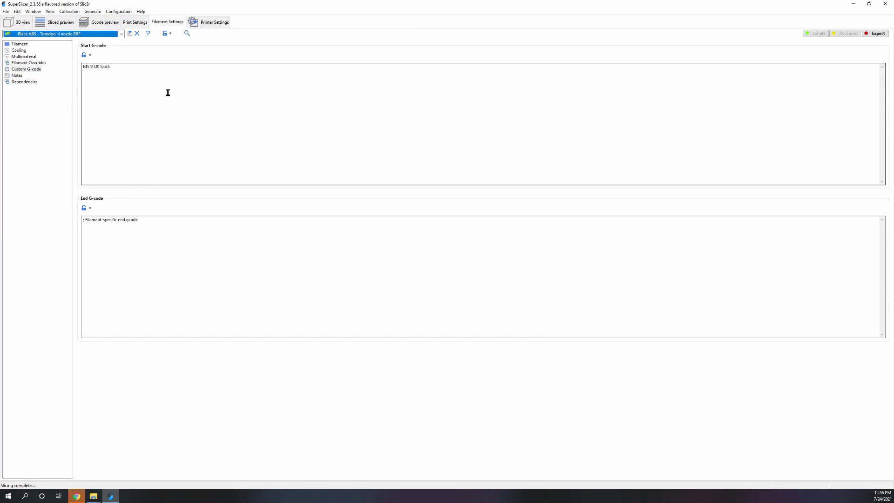
triple_click(108, 68)
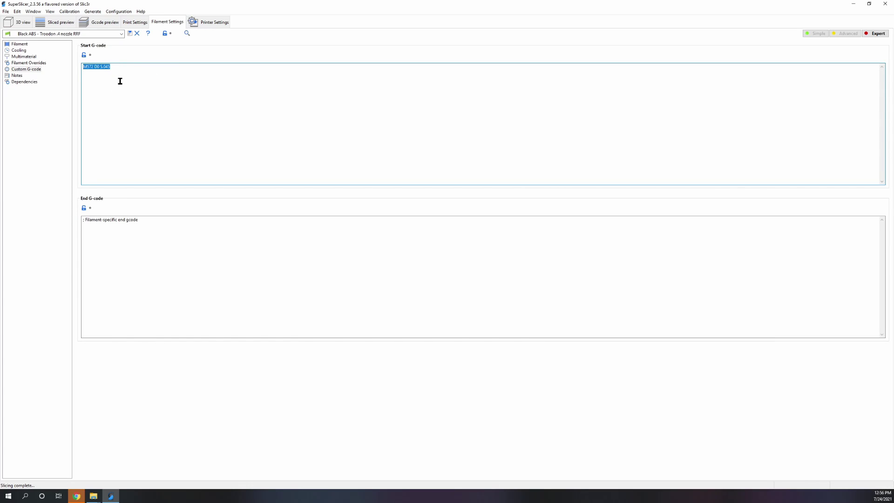
click(121, 34)
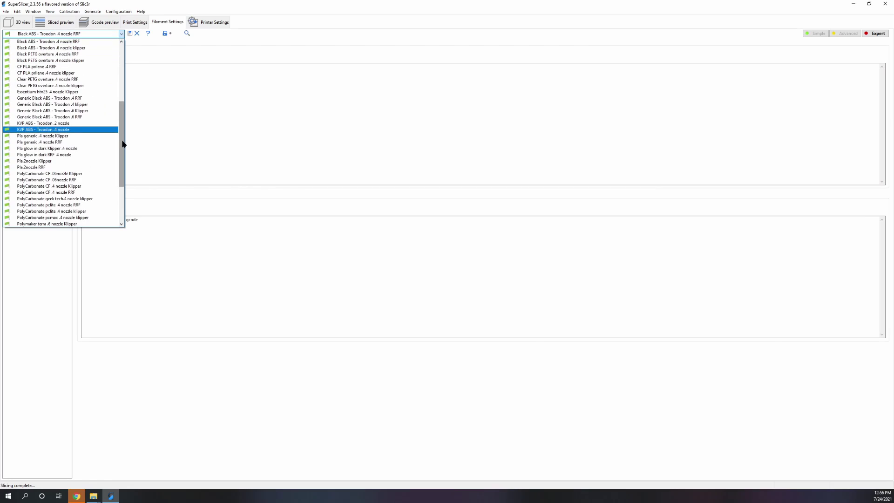
click(76, 79)
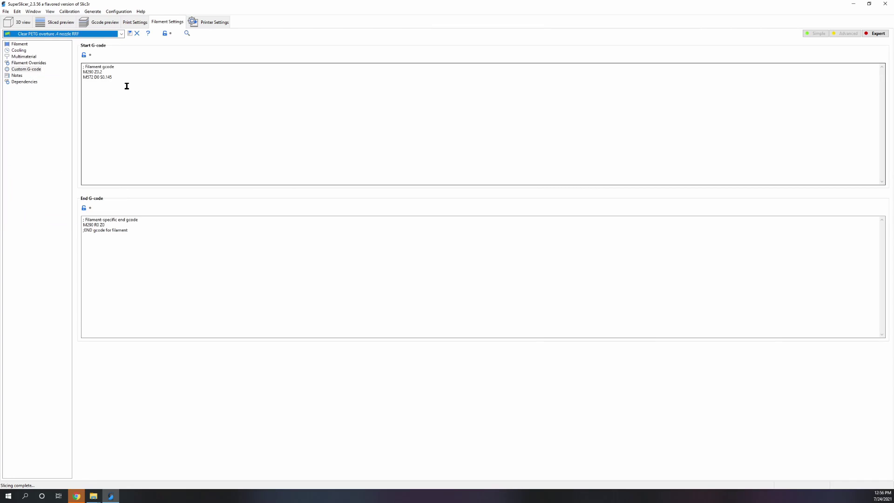
triple_click(103, 72)
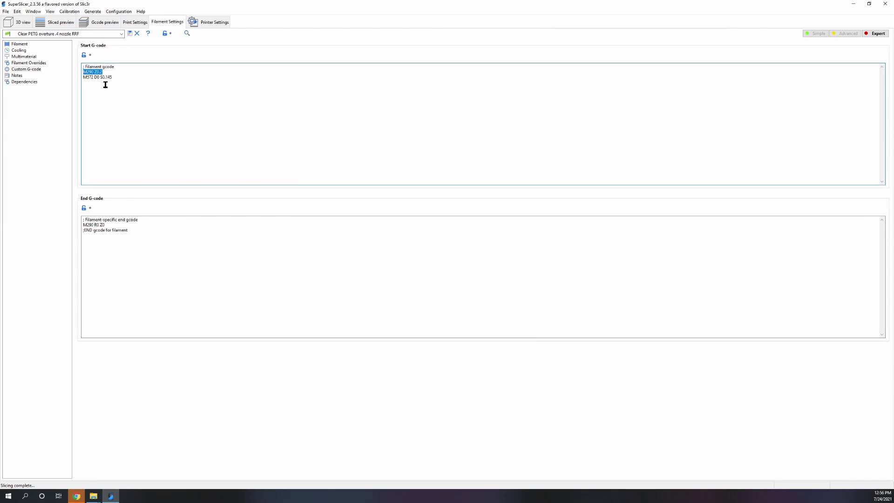
Step: Browse the filament preset list again and keep Clear PETG overture .4 nozzle RRF selected
click(121, 33)
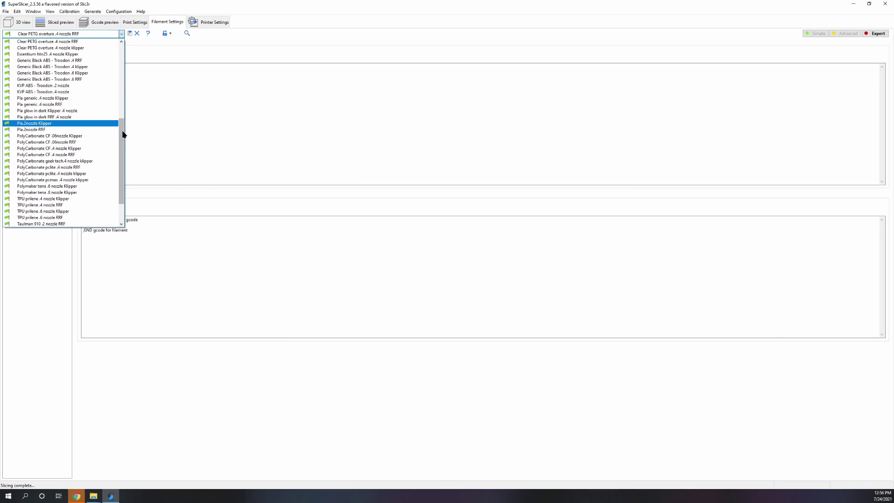
scroll(122, 175, down, 2)
scroll(122, 135, up, 8)
drag(124, 90, 122, 182)
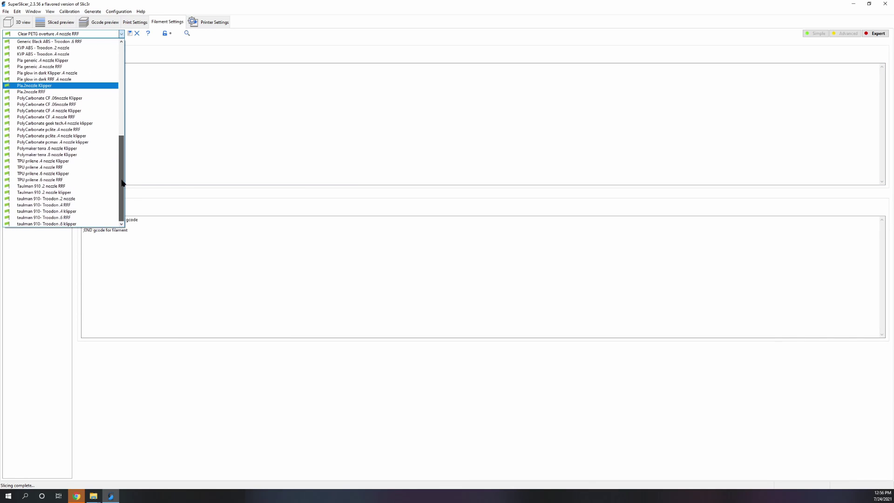
scroll(116, 49, up, 10)
scroll(116, 45, down, 5)
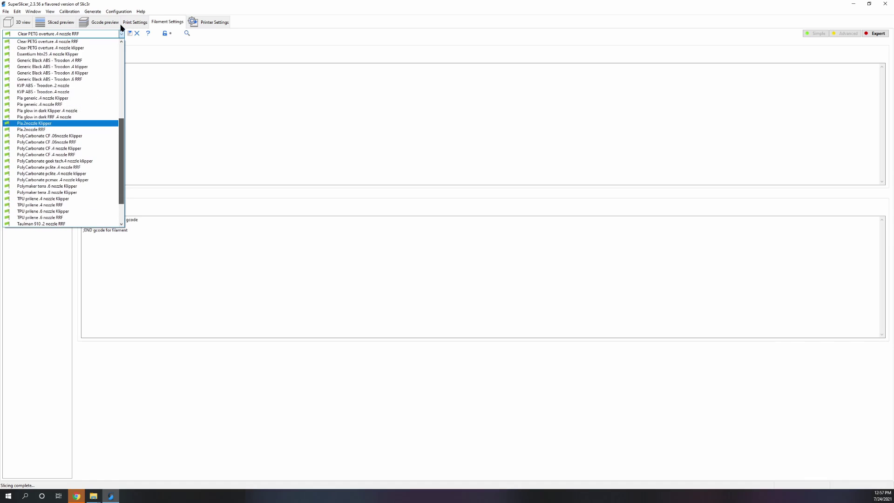
scroll(117, 44, up, 5)
click(25, 29)
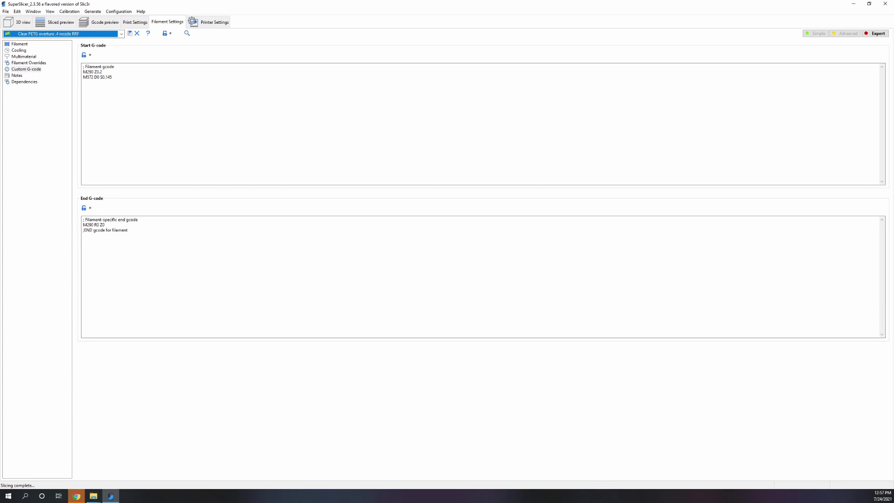
Step: Review Width & Flow in Print Settings, then focus the Bridge flow field under Perimeters & Shell
click(129, 22)
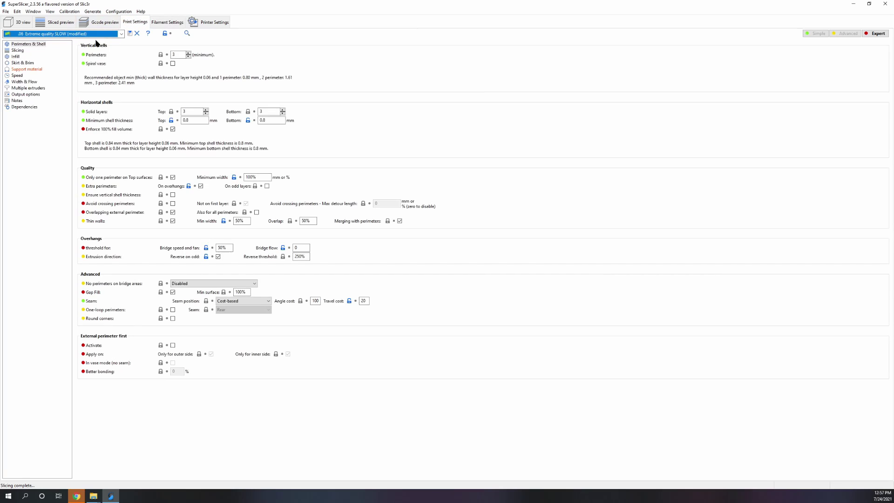
click(26, 81)
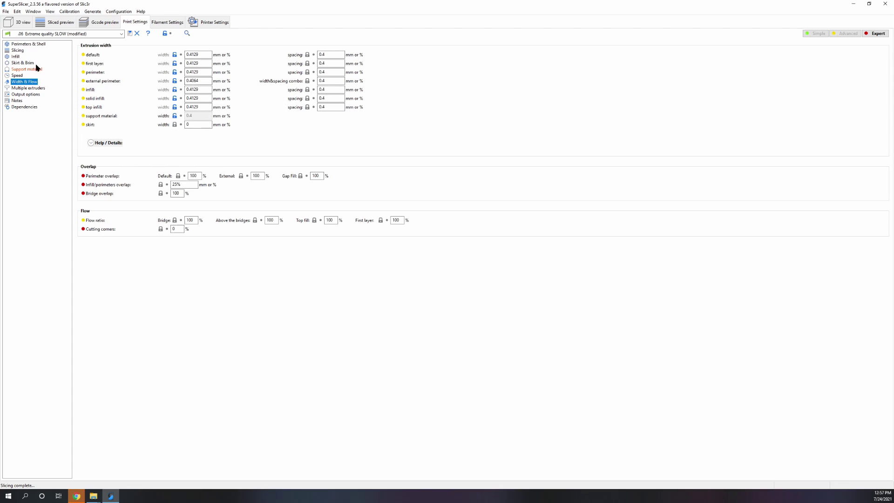
click(20, 44)
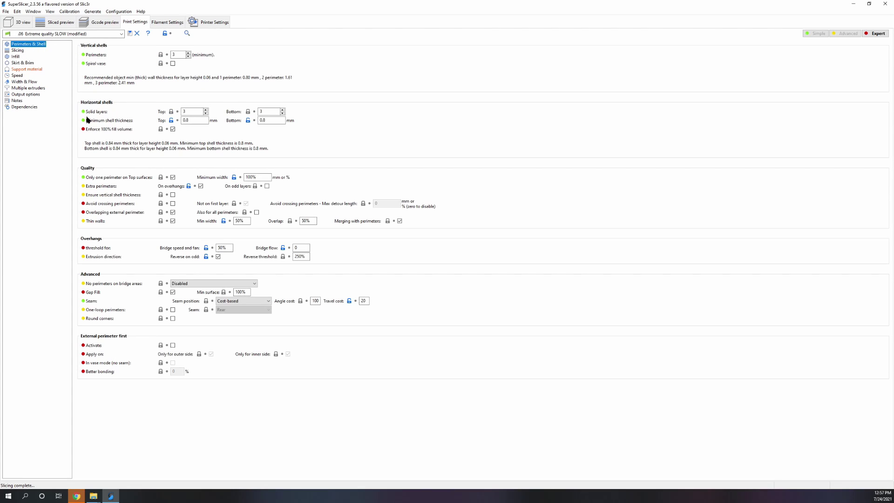
click(299, 248)
Step: Return to the 3D view and slice the tree-supported model
click(26, 24)
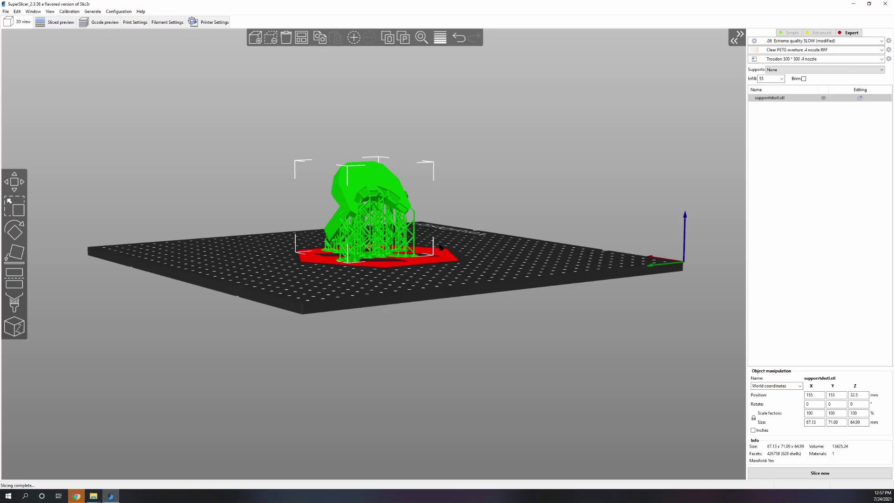
scroll(383, 229, down, 1)
scroll(520, 333, up, 3)
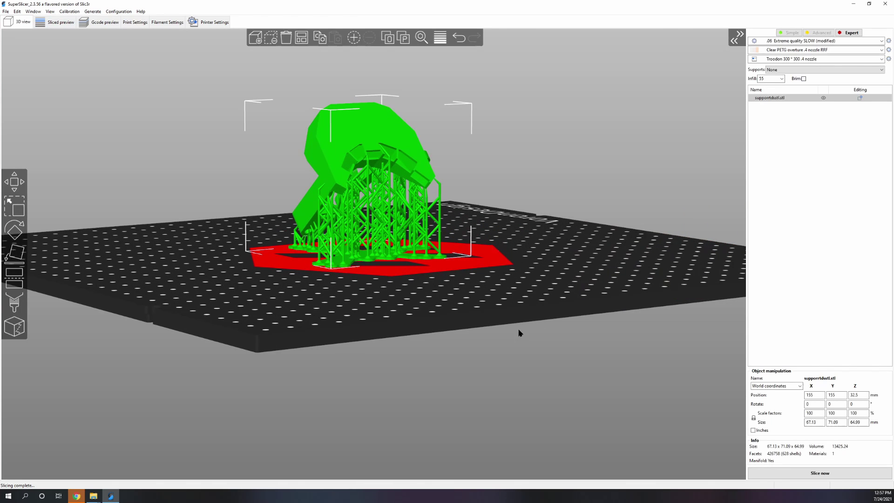
click(782, 477)
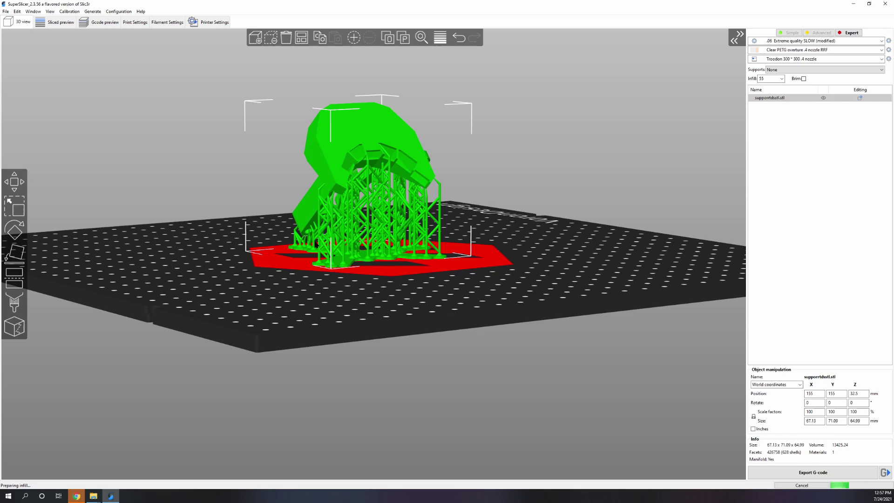
Step: Switch to the sliced preview and orbit and zoom in on the supports
key(Tab)
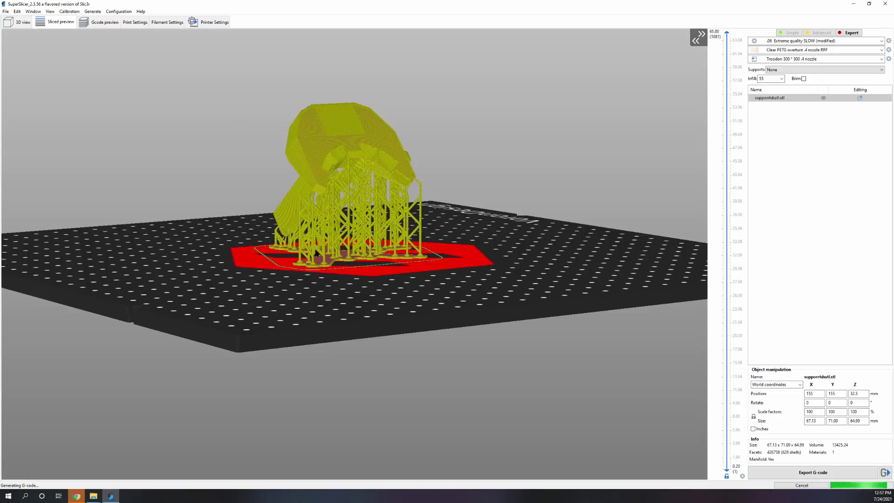
drag(273, 263, 229, 187)
scroll(277, 205, up, 5)
drag(277, 205, 240, 293)
drag(250, 258, 222, 391)
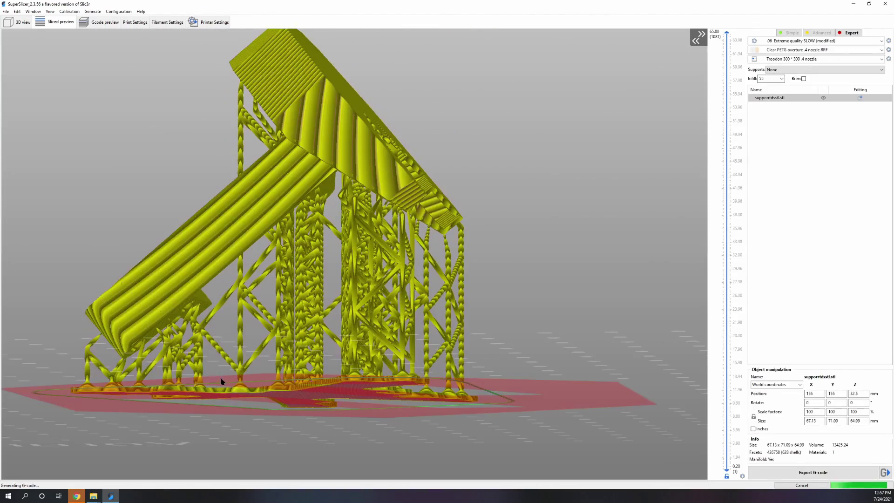
scroll(224, 354, up, 5)
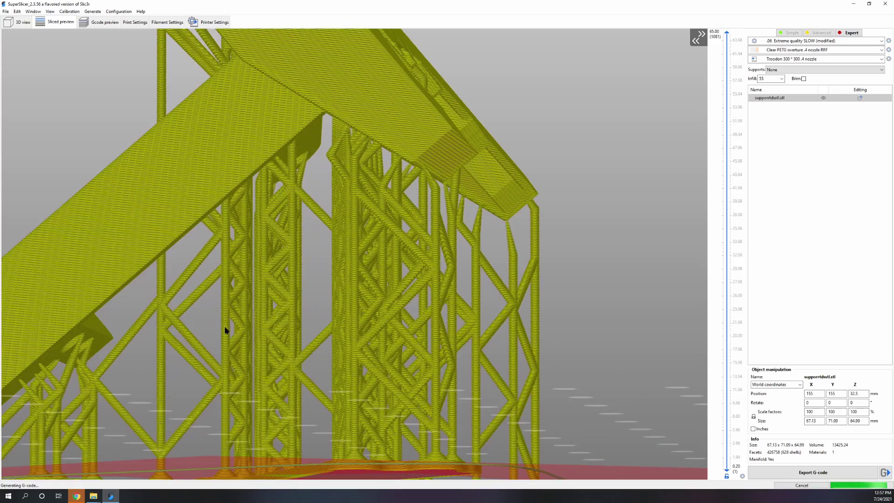
Step: Set Bridge flow to 20% in Print Settings and go back to the plater
click(132, 24)
double_click(298, 248)
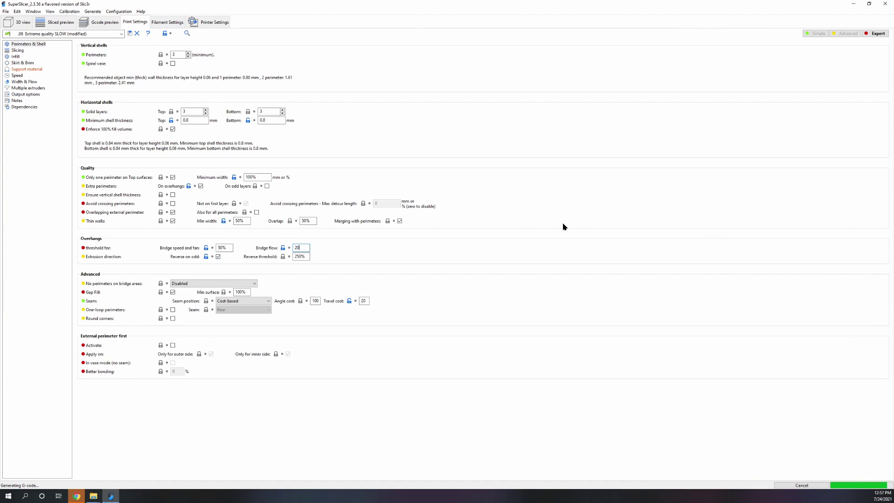
text(20%)
click(20, 23)
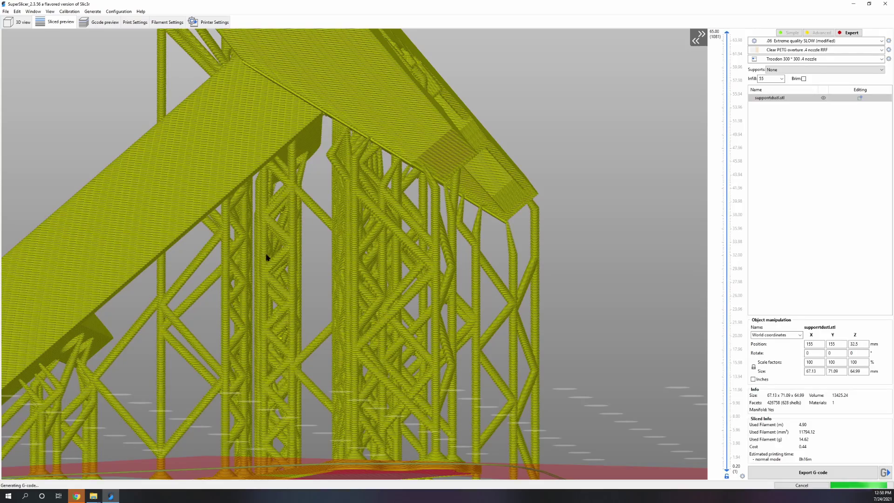
scroll(303, 257, up, 10)
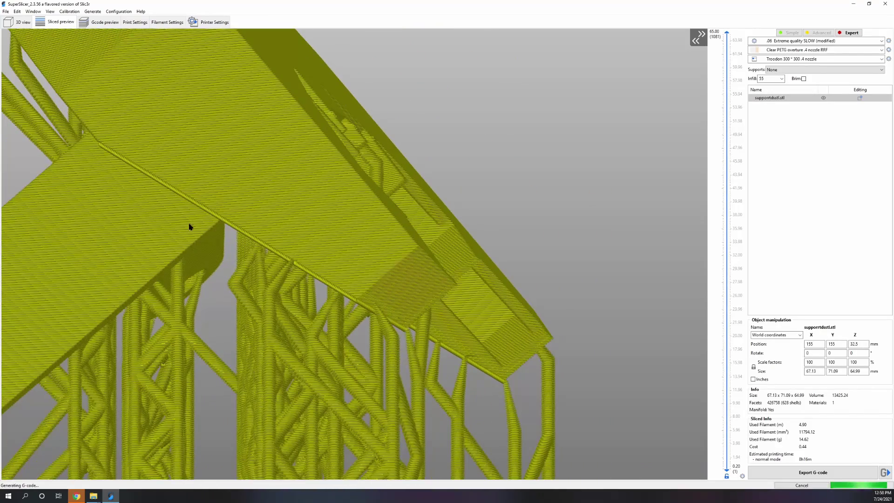
scroll(297, 305, up, 5)
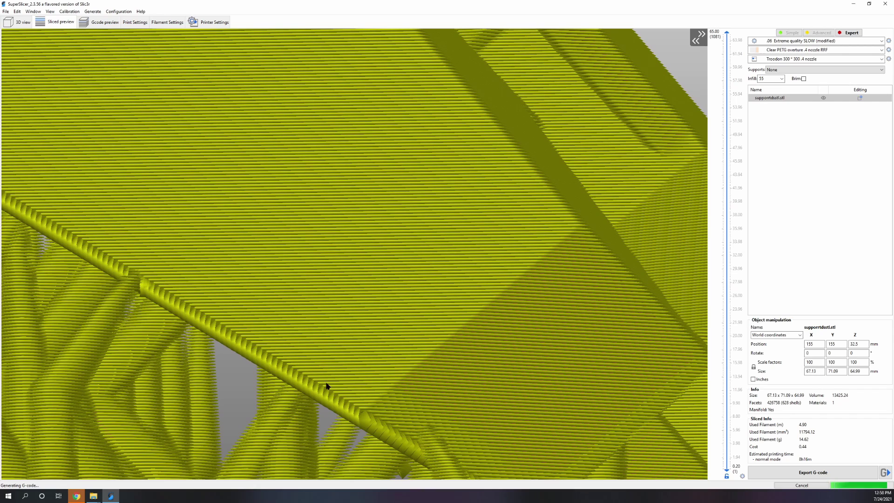
Step: Recheck the Bridge flow field and re-slice the model with 20% bridge flow
click(137, 22)
click(300, 247)
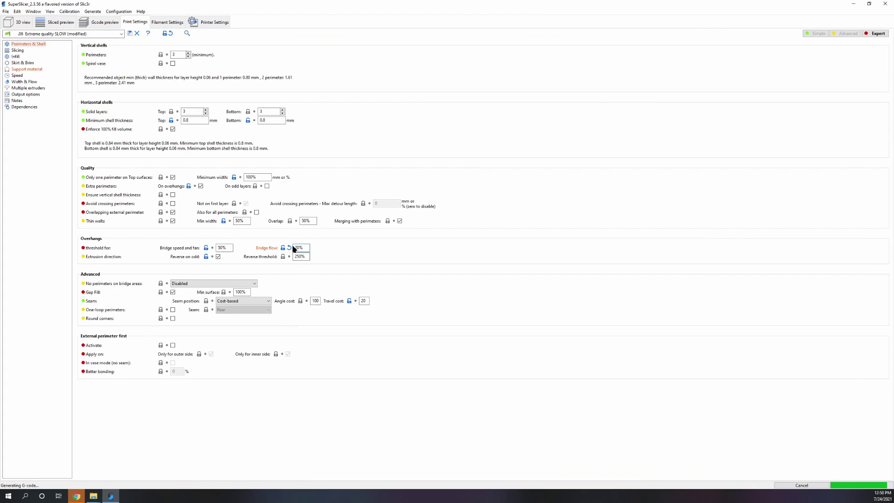
click(25, 26)
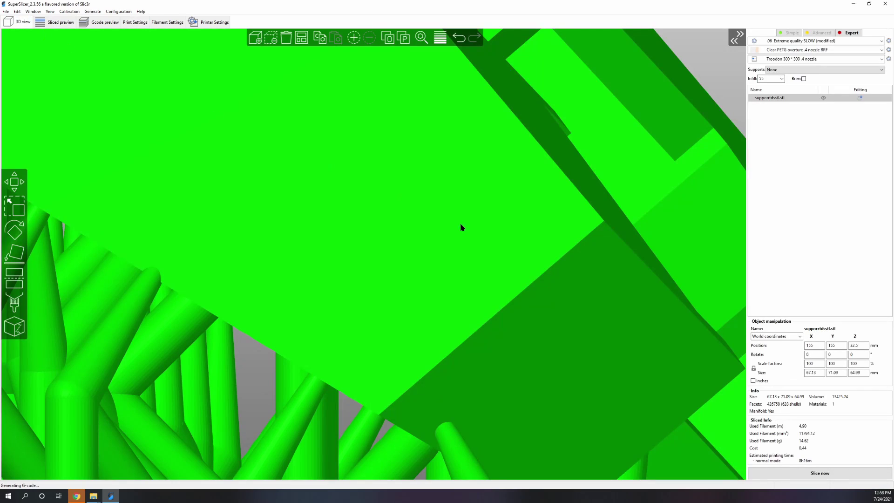
click(844, 473)
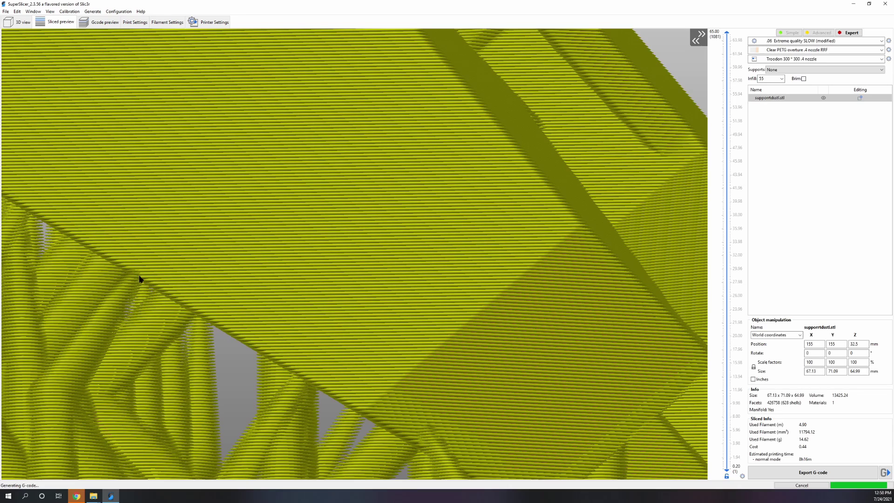
Step: Set Bridge flow back to 0 in Print Settings and return to the 3D view
click(125, 26)
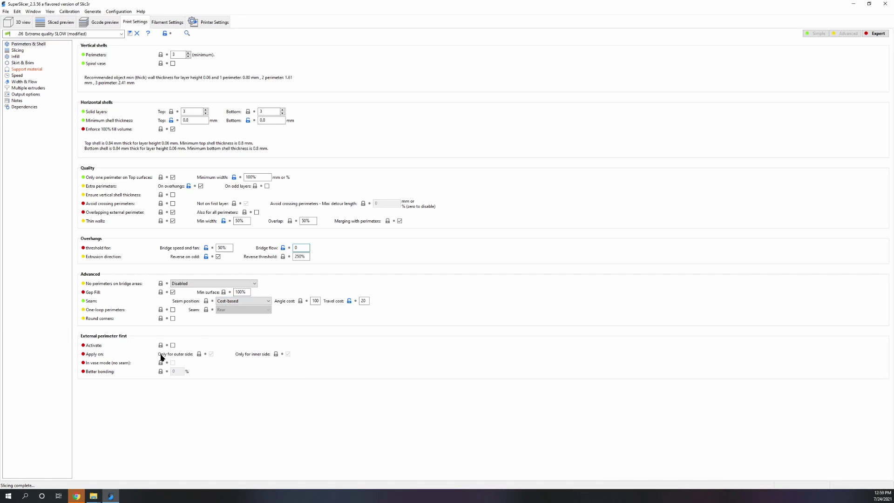
click(22, 45)
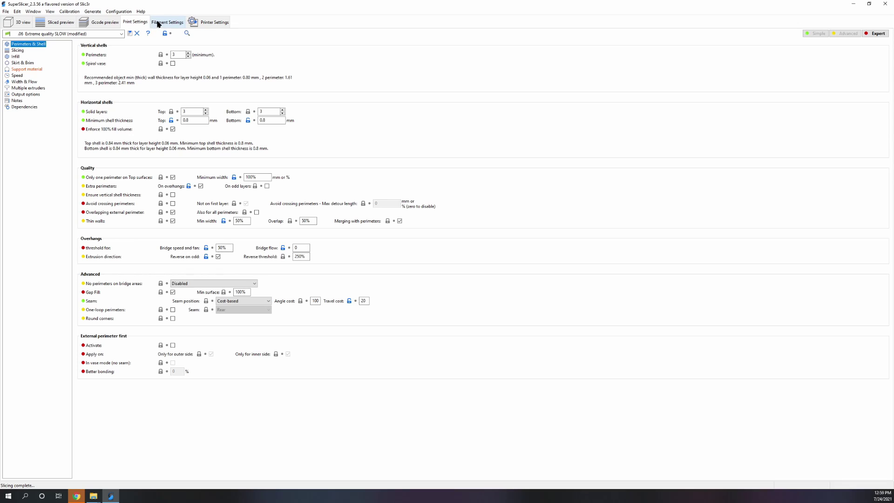
click(20, 23)
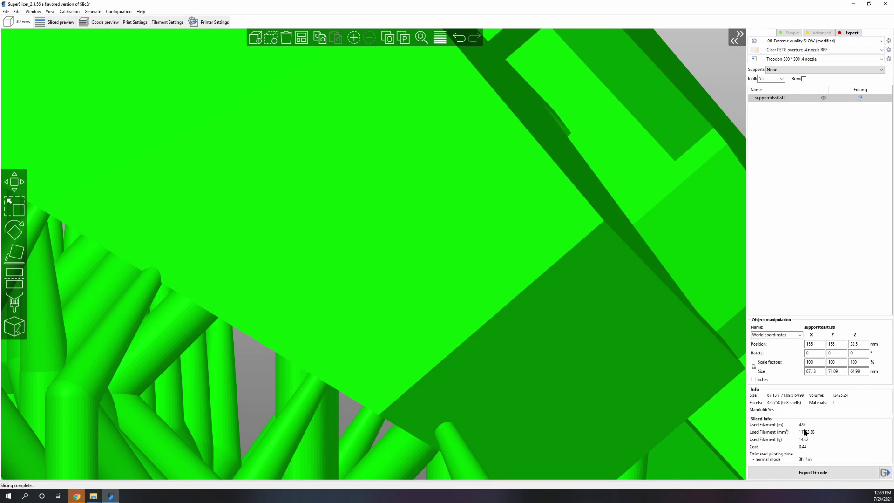